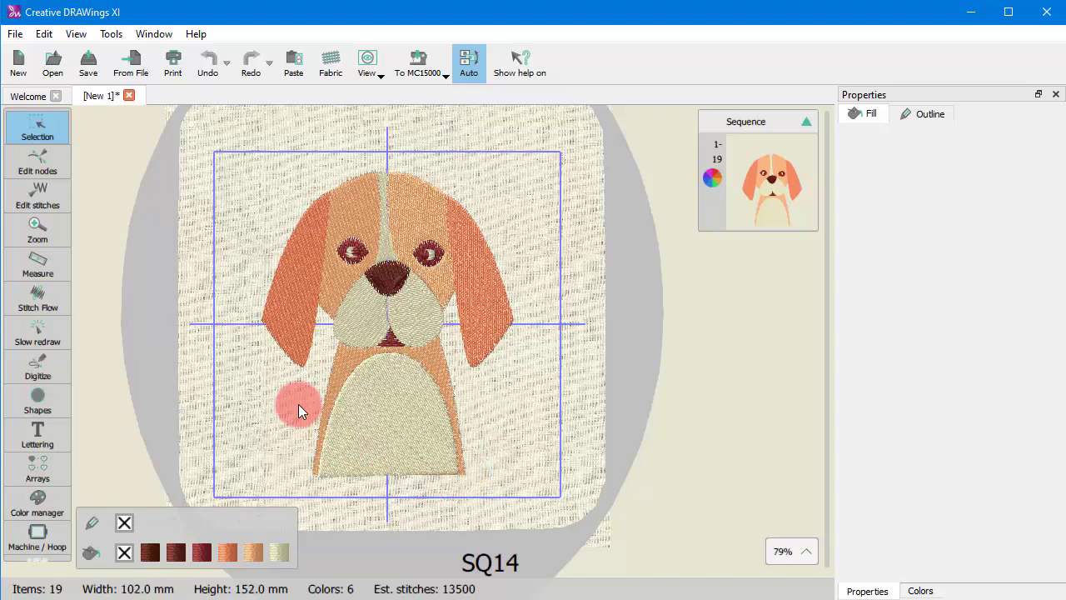
- Create a new blank design from the Welcome page
{"action": "left_click", "coordinate": [29, 96]}
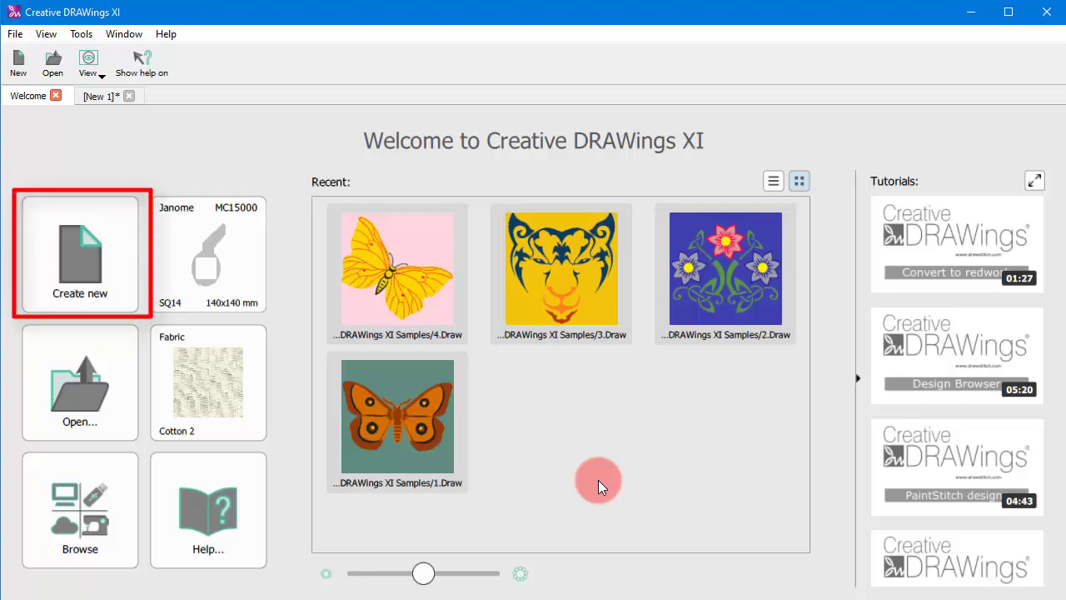
{"action": "left_click", "coordinate": [67, 253]}
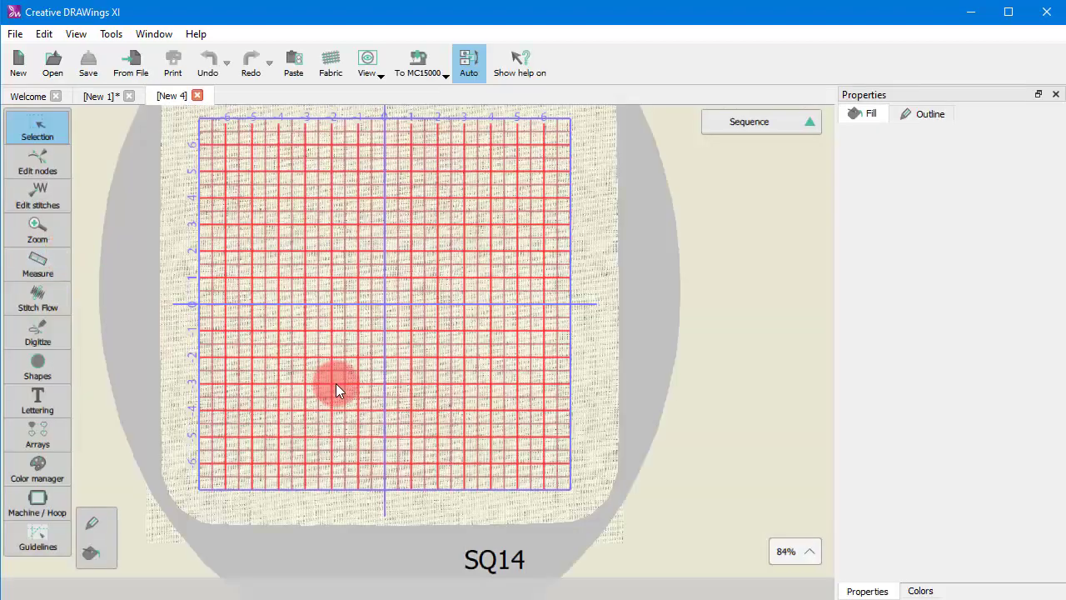
- Return to the Welcome page, bring up the design file chooser and preview the samples ASC-00001.cmx and ASC-00006.cmx
{"action": "left_click", "coordinate": [28, 96]}
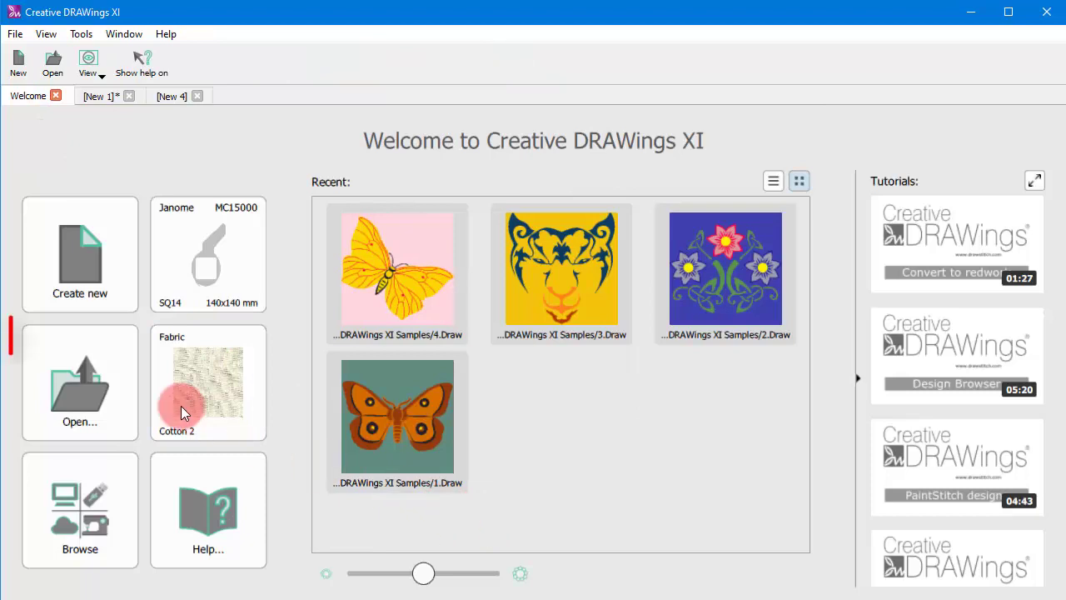
{"action": "left_click", "coordinate": [113, 379]}
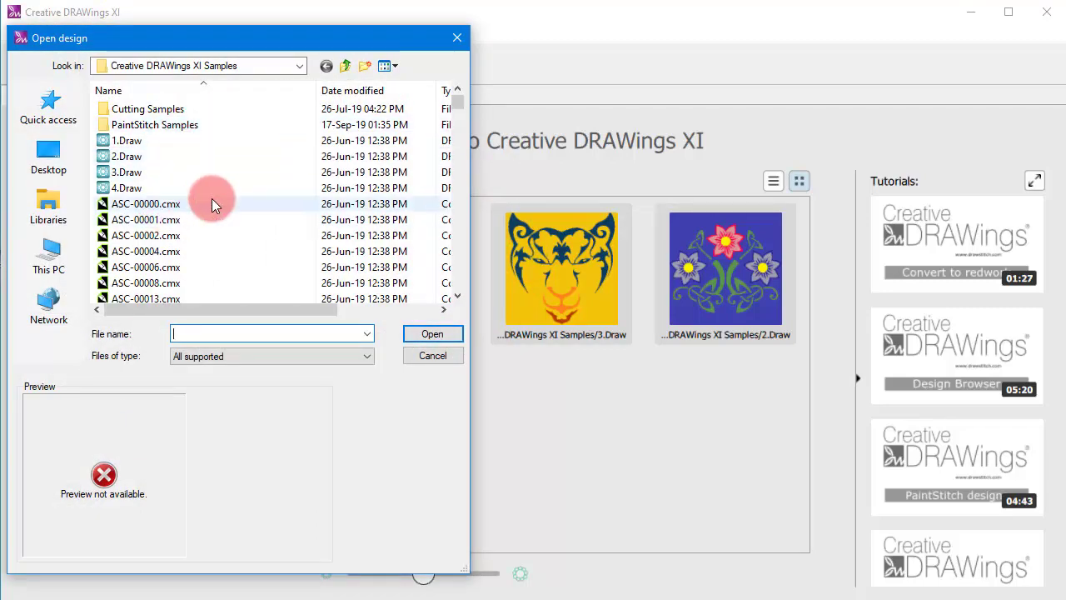
{"action": "left_click", "coordinate": [148, 220]}
{"action": "left_click", "coordinate": [143, 267]}
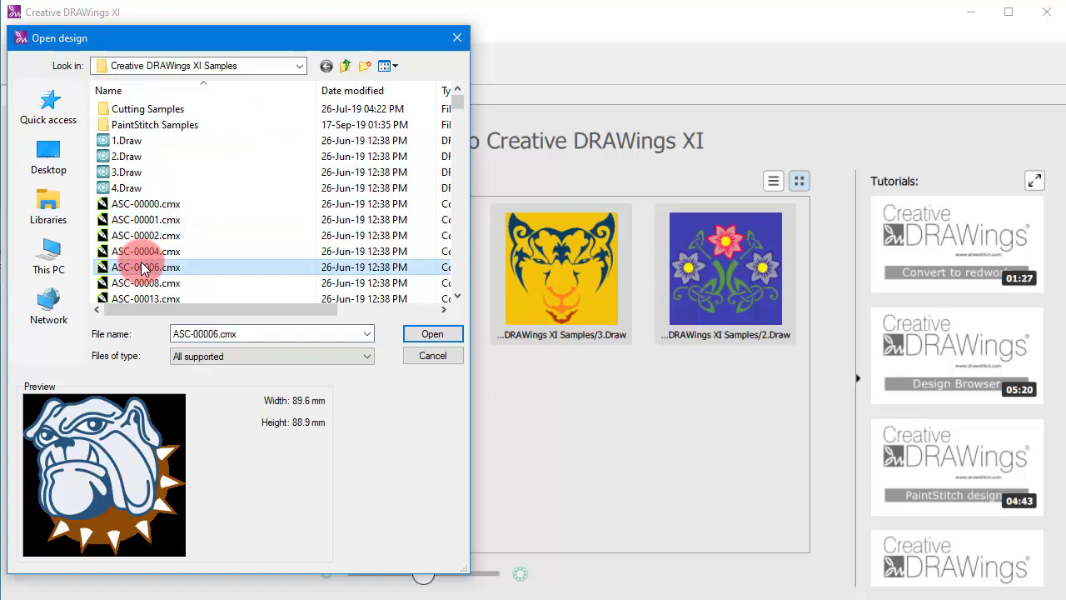
{"action": "scroll", "coordinate": [143, 266], "scroll_direction": "down", "scroll_amount": 2}
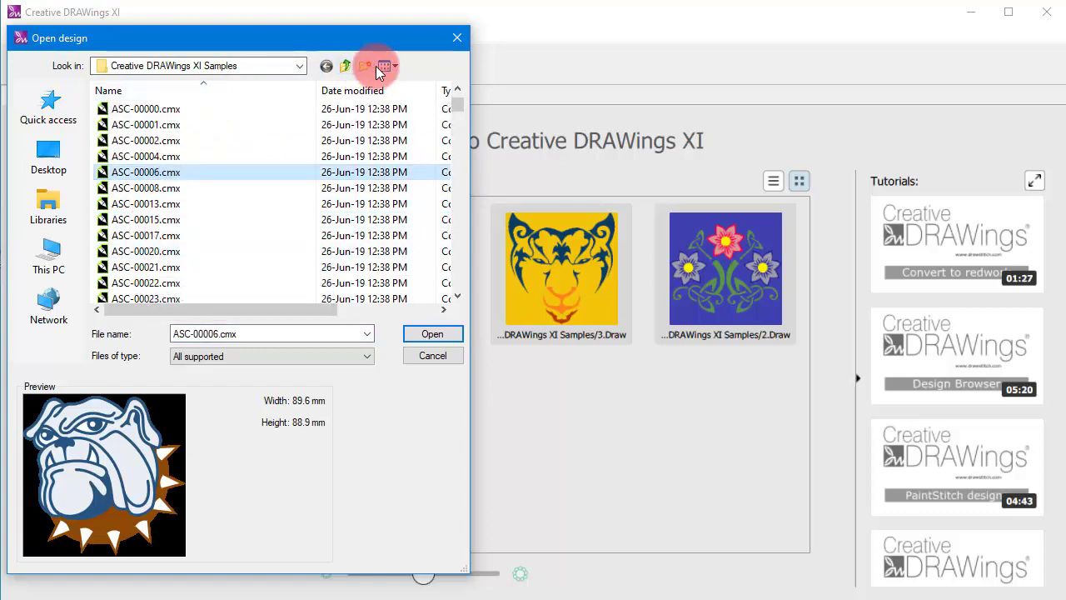
- Filter the sample files to all embroidery formats and preview several designs from CDW0001.ngs to CDW0007.ngs
{"action": "left_click", "coordinate": [224, 356]}
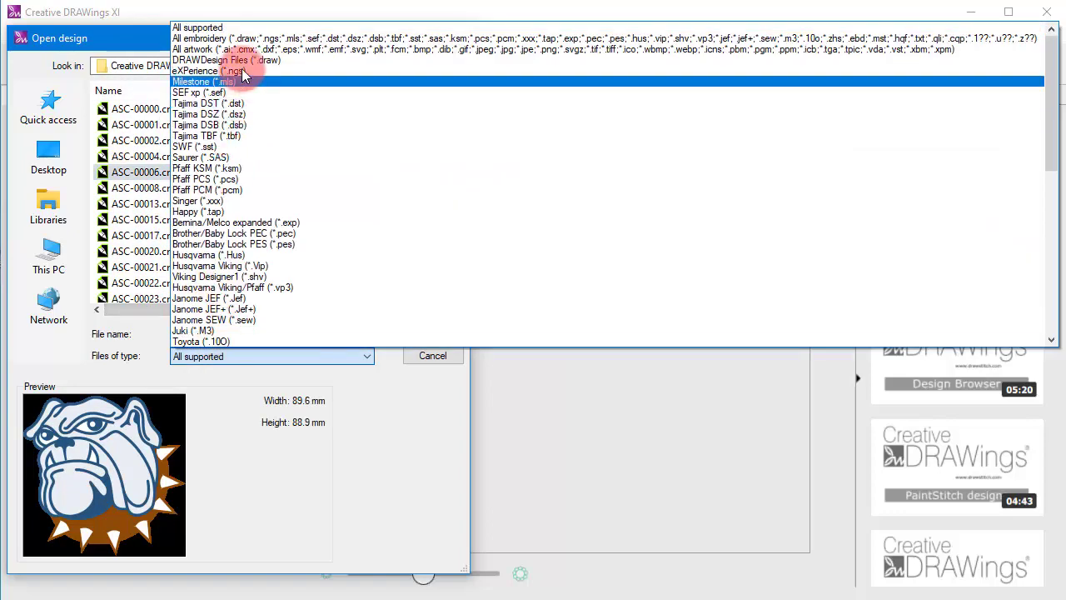
{"action": "left_click", "coordinate": [191, 38]}
{"action": "left_click", "coordinate": [142, 209]}
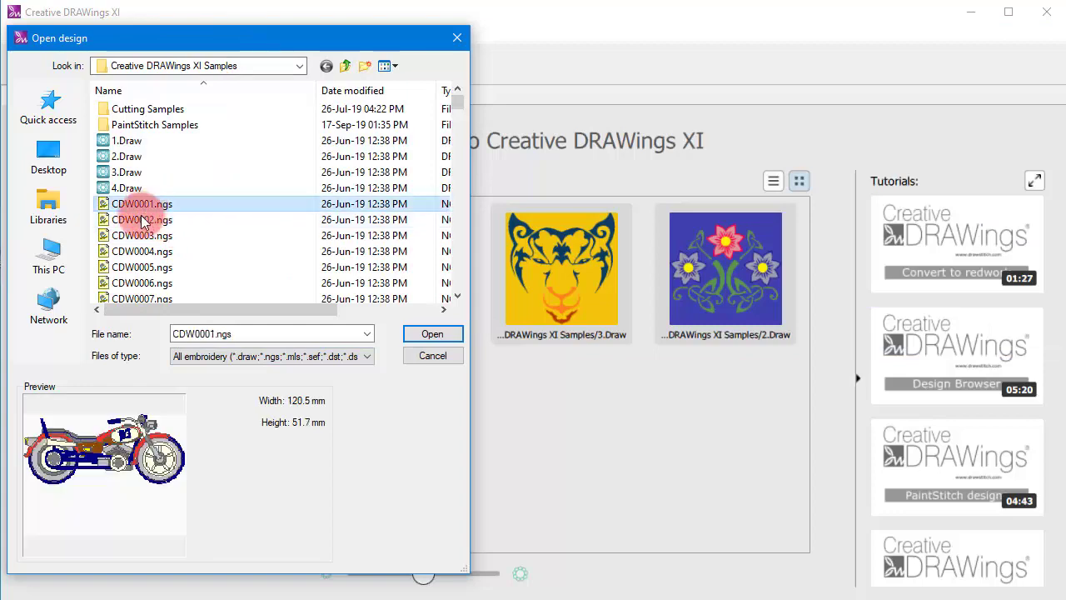
{"action": "left_click", "coordinate": [137, 267]}
{"action": "left_click", "coordinate": [137, 283]}
{"action": "left_click", "coordinate": [138, 297]}
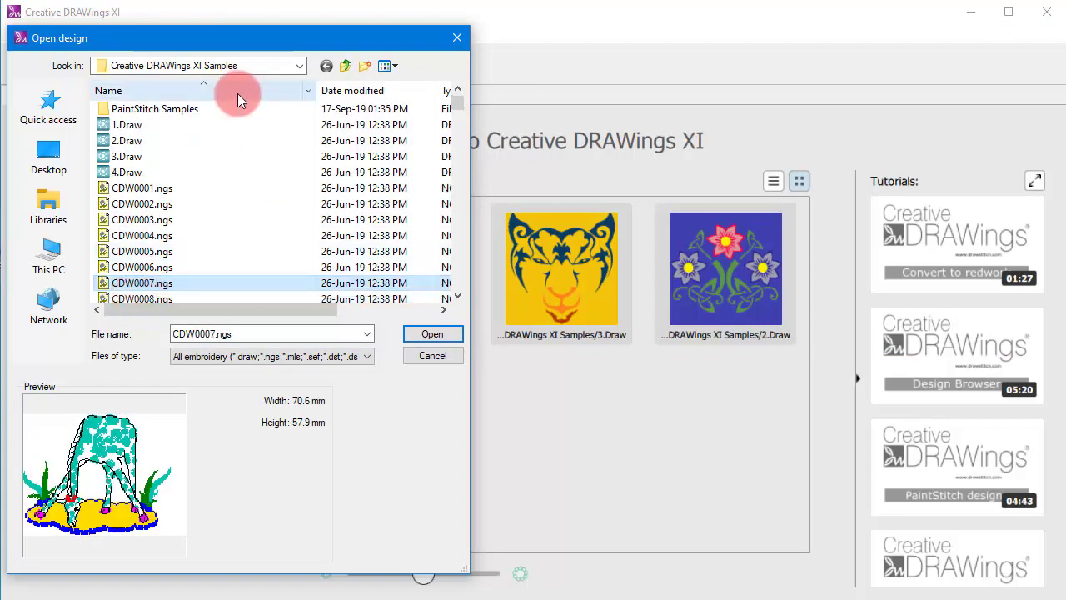
- Filter the files to all artwork formats and open the bulldog sample ASC-00004.cmx as a design
{"action": "left_click", "coordinate": [257, 356]}
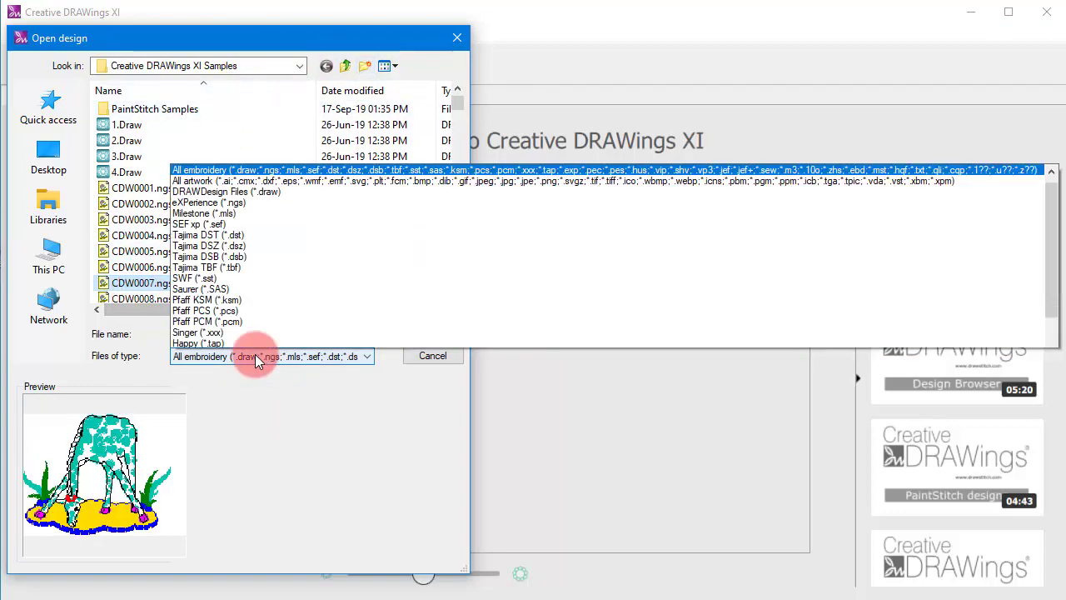
{"action": "scroll", "coordinate": [249, 92], "scroll_direction": "up", "scroll_amount": 1}
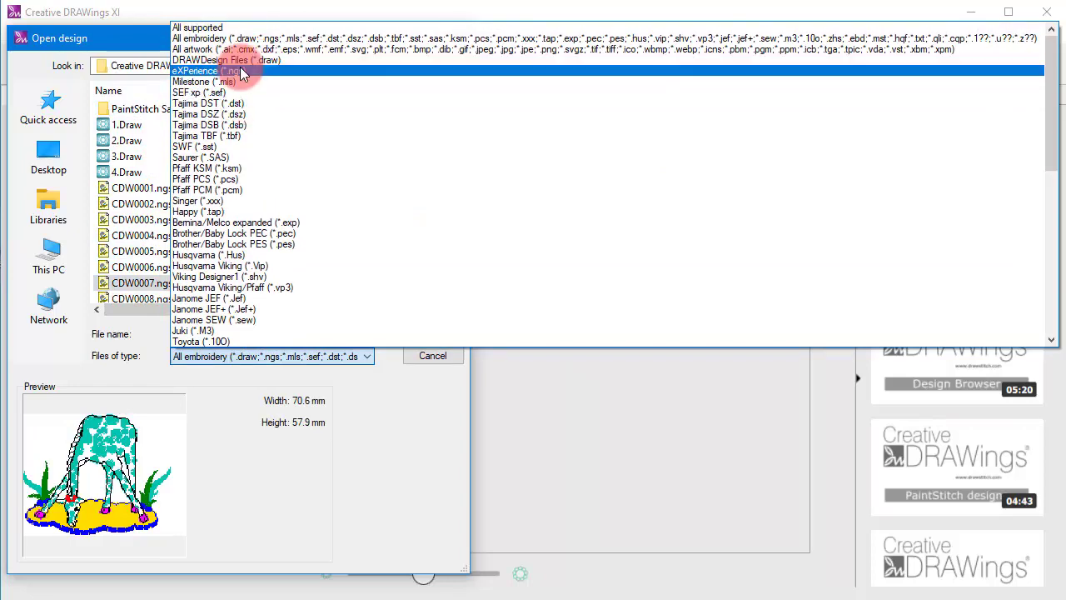
{"action": "left_click", "coordinate": [212, 50]}
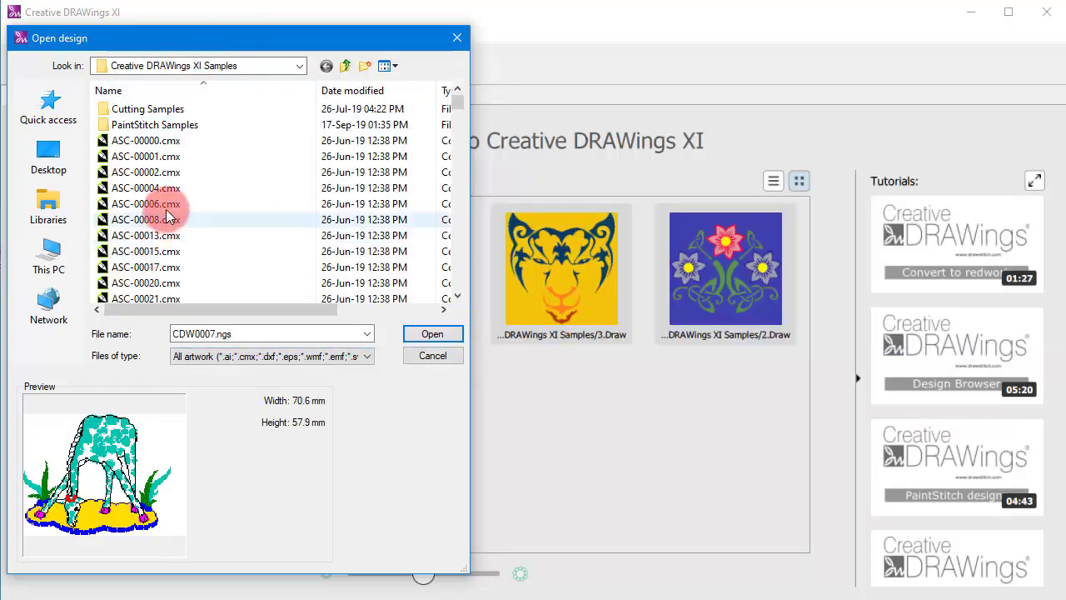
{"action": "left_click", "coordinate": [150, 188]}
{"action": "left_click", "coordinate": [417, 337]}
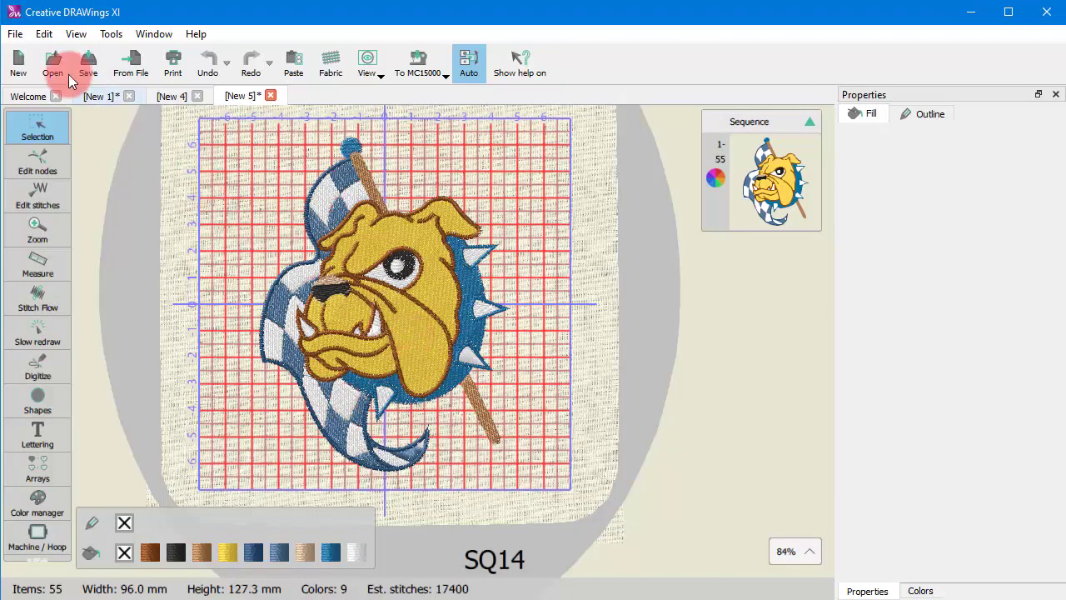
- Browse the Creative DRAWings XI Samples folder from the Welcome page and open the eagle head ASC-00022.cmx as a design
{"action": "left_click", "coordinate": [24, 96]}
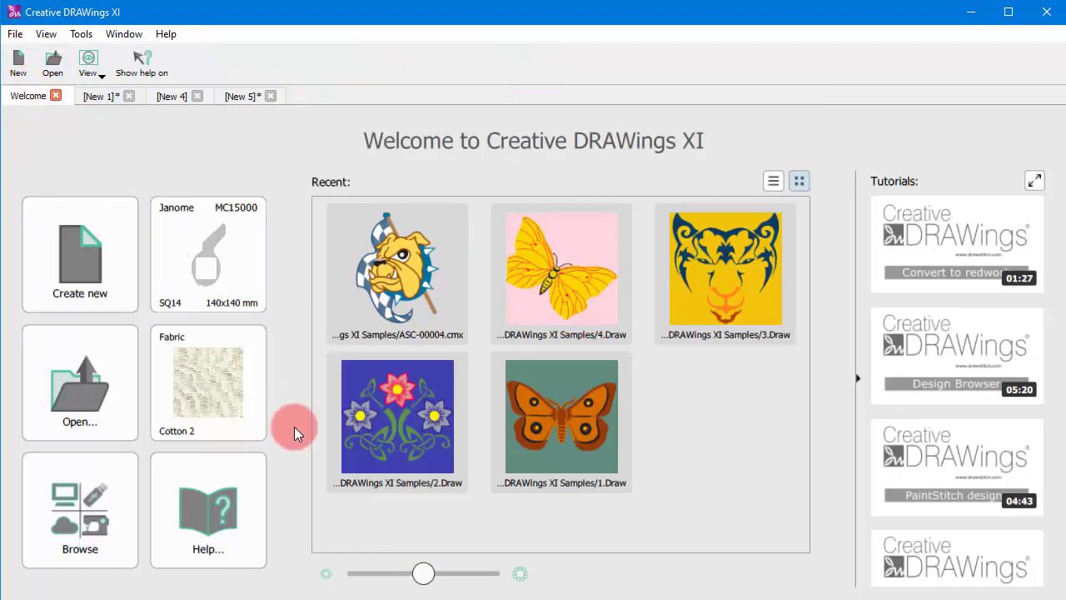
{"action": "left_click", "coordinate": [79, 533]}
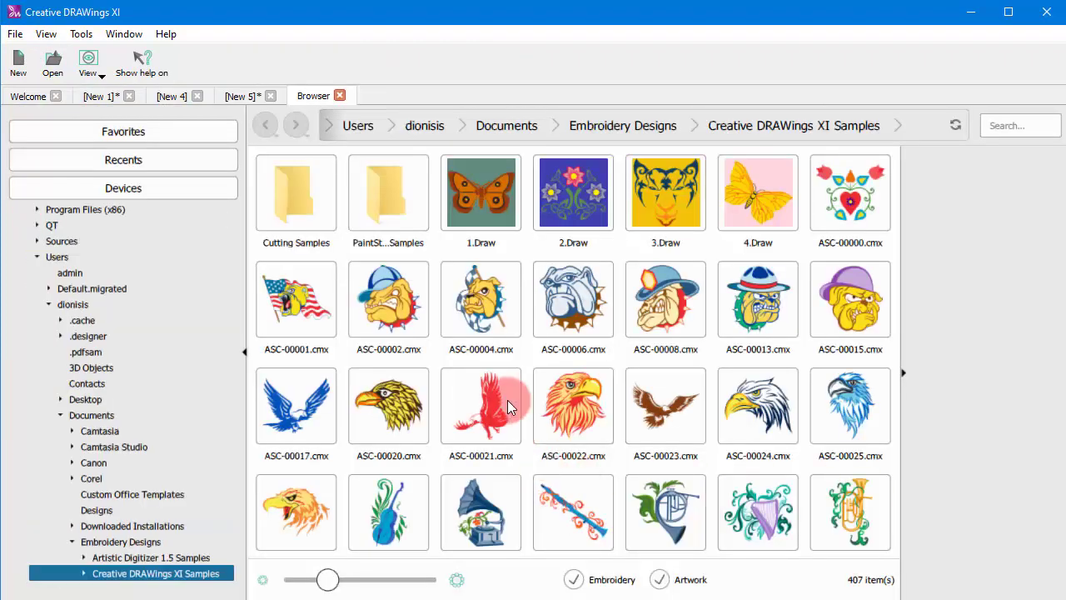
{"action": "left_click", "coordinate": [582, 414]}
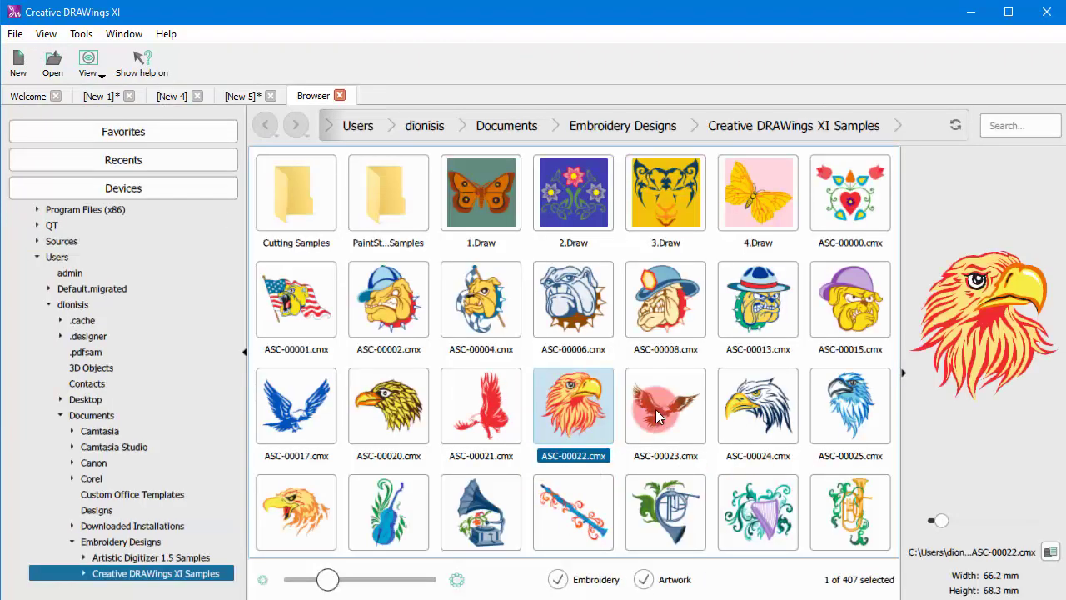
{"action": "left_click", "coordinate": [656, 409]}
{"action": "left_click", "coordinate": [565, 404]}
{"action": "double_click", "coordinate": [578, 397]}
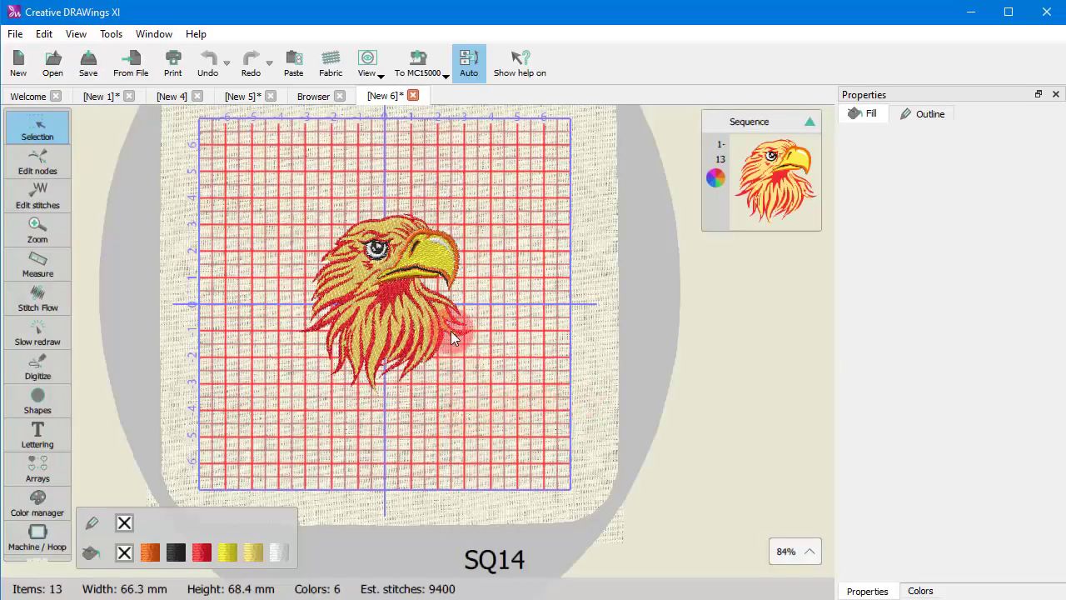
{"action": "scroll", "coordinate": [468, 262], "scroll_direction": "up", "scroll_amount": 4}
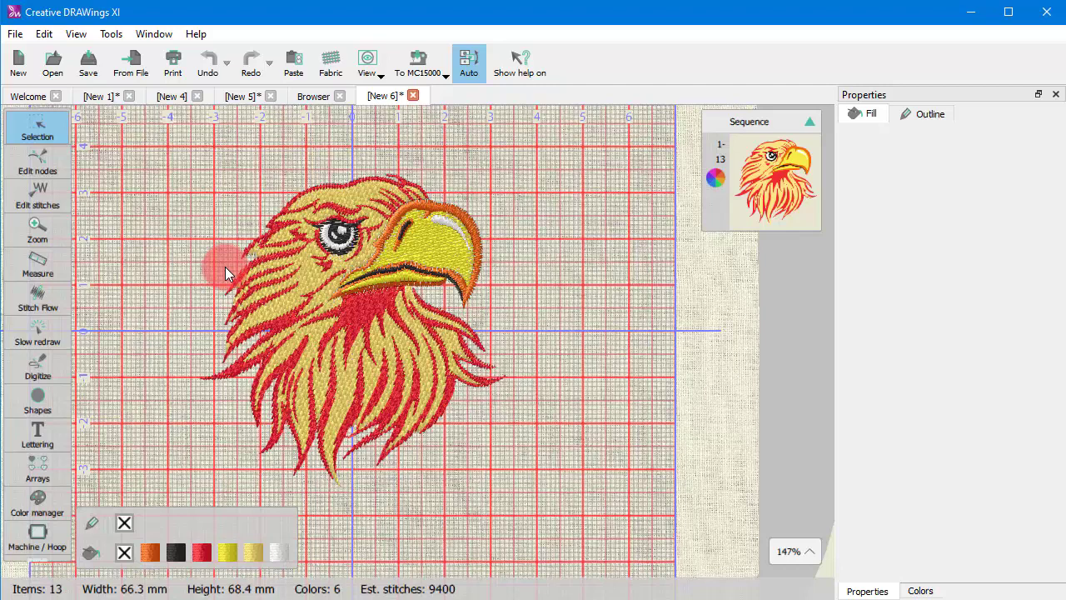
- Look through the open documents by switching between the design browser and the New 1, New 4, New 5 and New 6 designs
{"action": "left_click", "coordinate": [319, 93]}
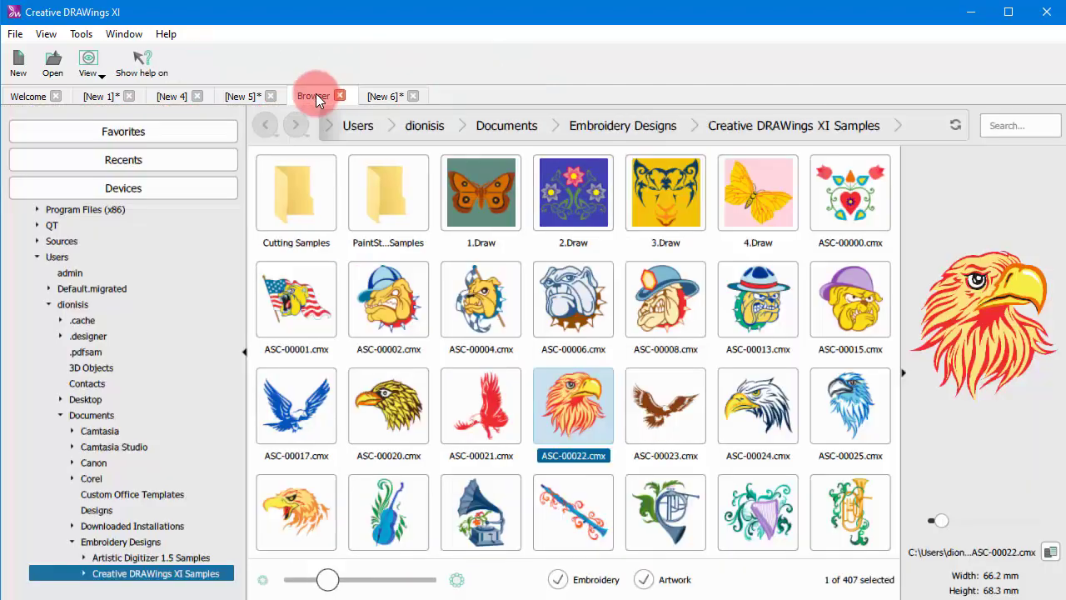
{"action": "left_click", "coordinate": [244, 93]}
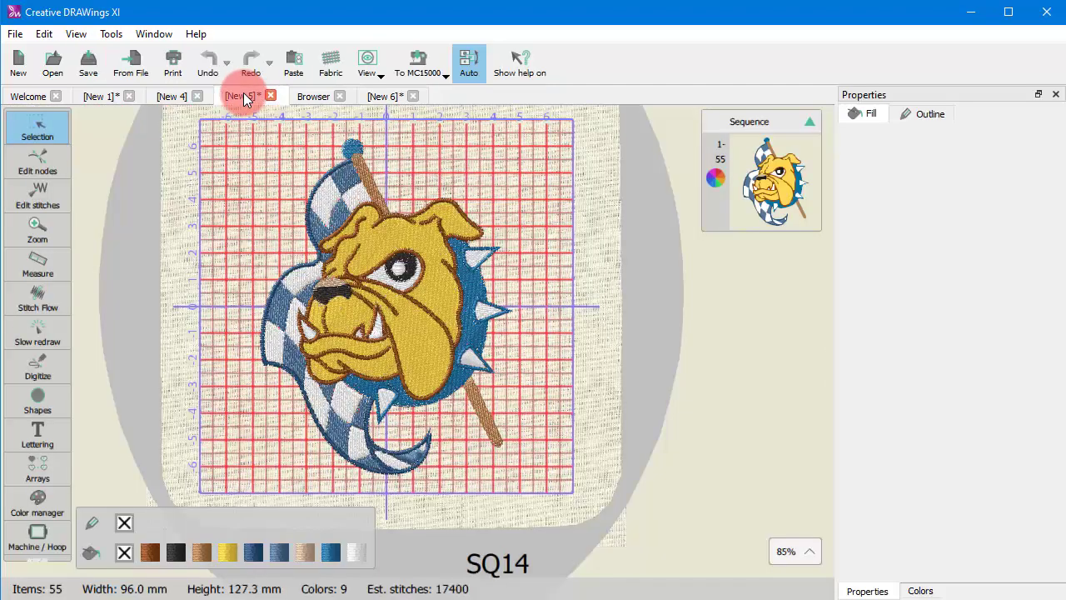
{"action": "left_click", "coordinate": [169, 95]}
{"action": "left_click", "coordinate": [95, 97]}
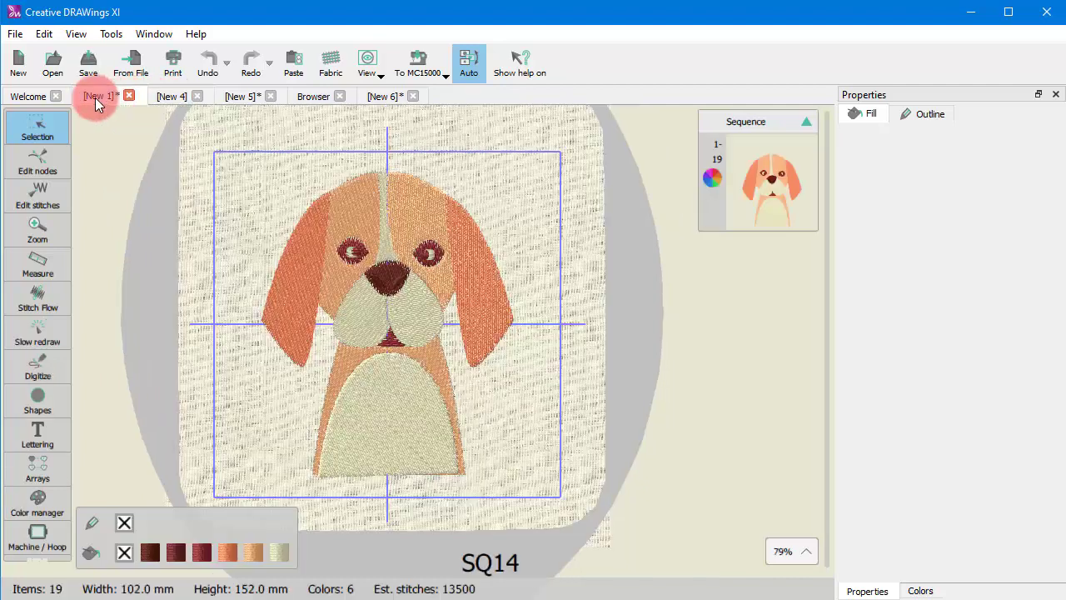
{"action": "left_click", "coordinate": [379, 93]}
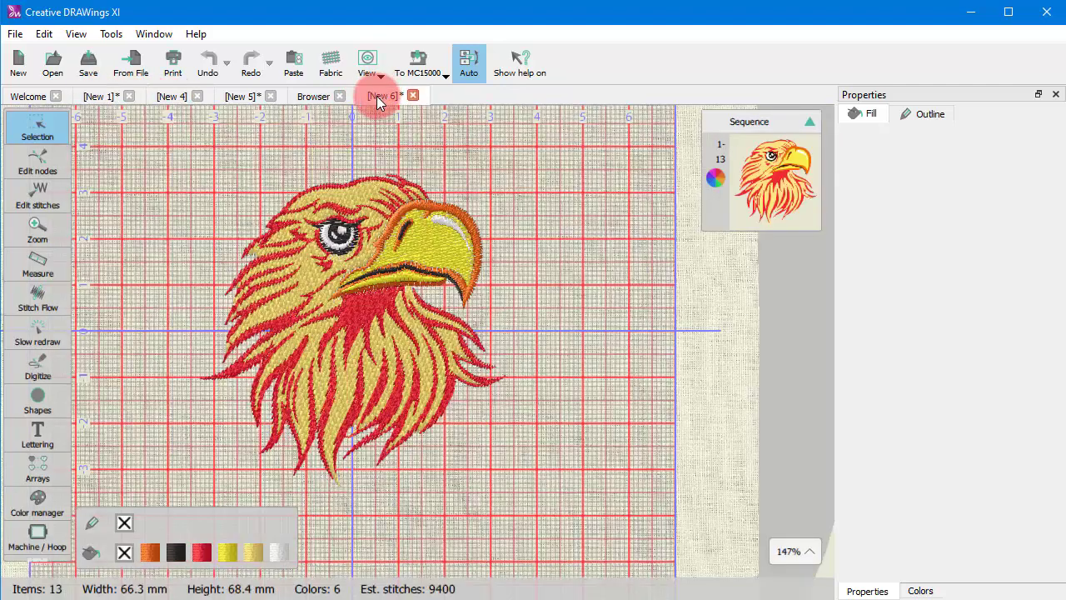
{"action": "left_click", "coordinate": [242, 95]}
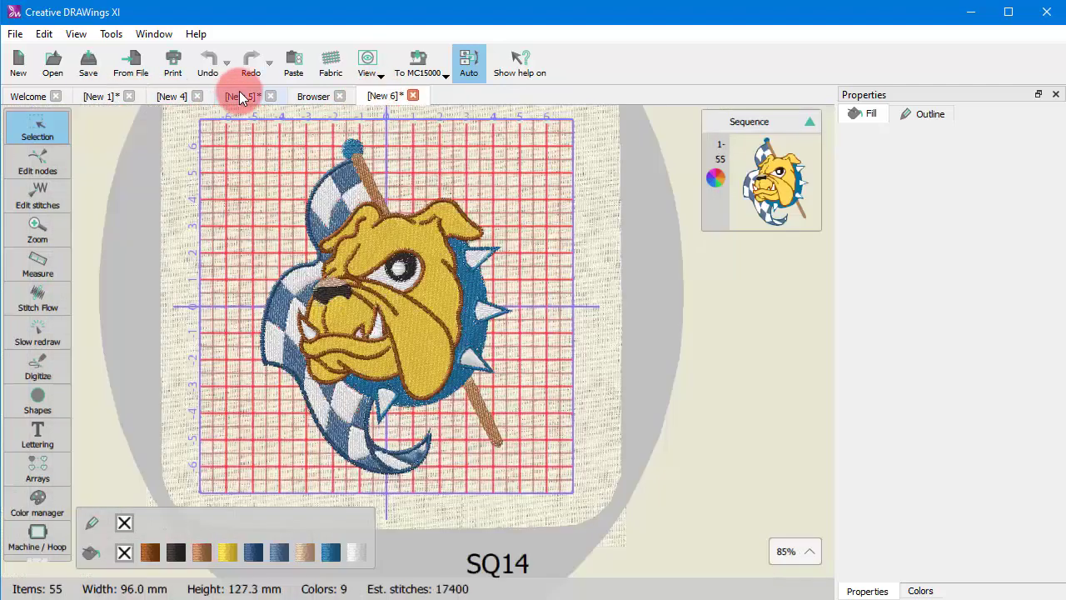
{"action": "left_click", "coordinate": [164, 95]}
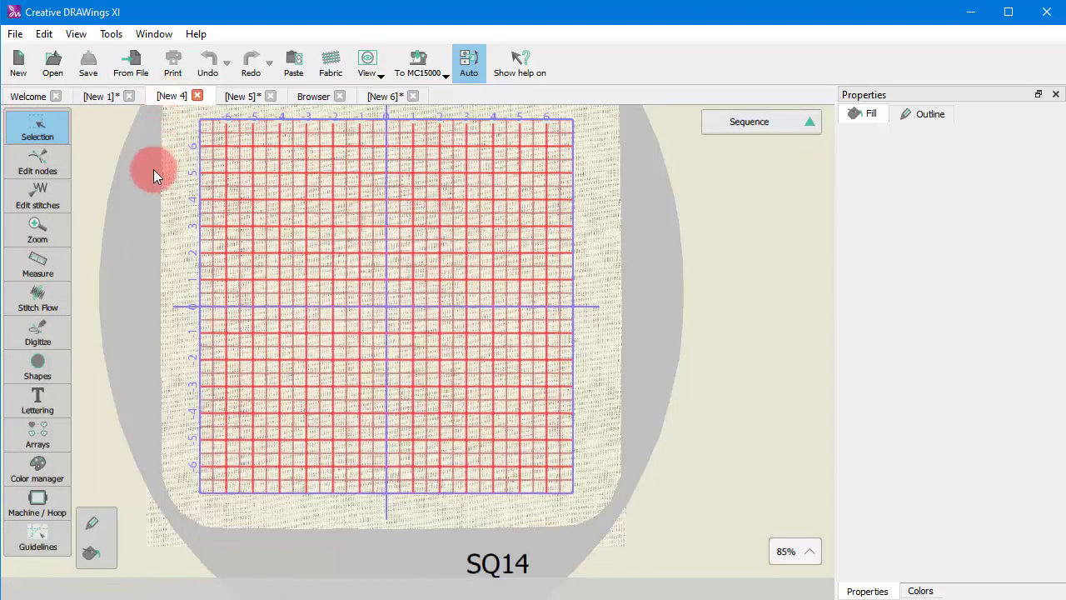
- Shrink the recent-file thumbnails on the Welcome page, and view the recent files as a list before restoring the thumbnail view
{"action": "left_click", "coordinate": [39, 97]}
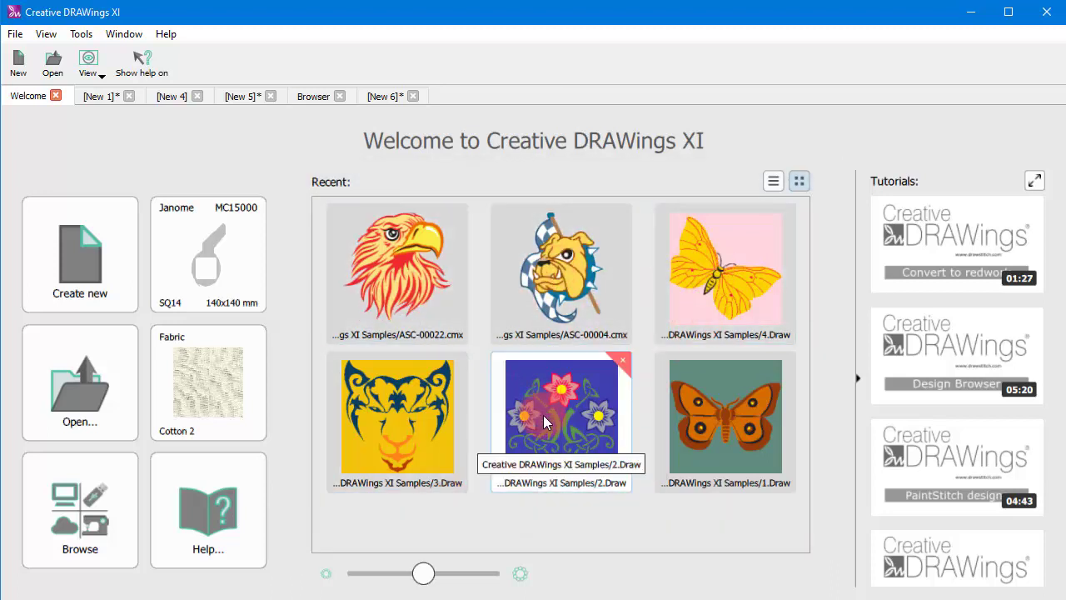
{"action": "left_click", "coordinate": [422, 577]}
{"action": "left_click_drag", "start_coordinate": [422, 579], "coordinate": [402, 564]}
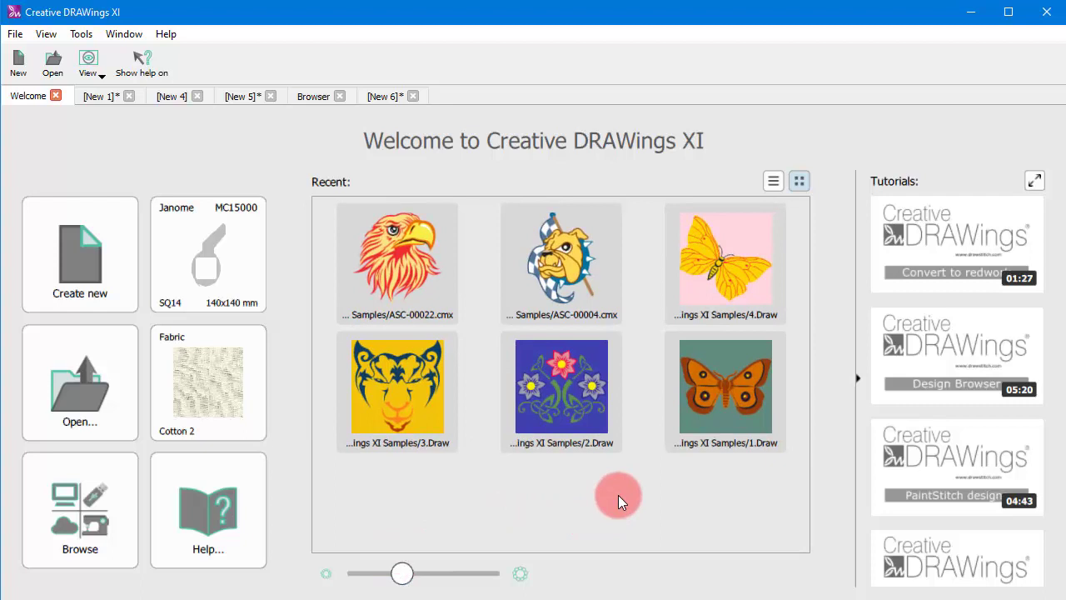
{"action": "left_click", "coordinate": [774, 180]}
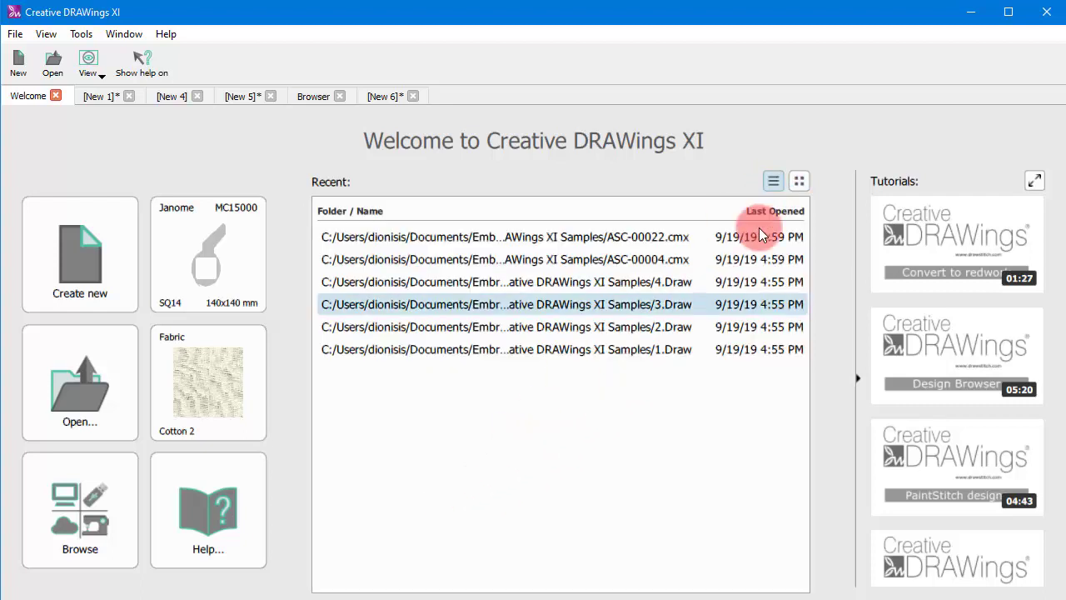
{"action": "left_click", "coordinate": [798, 180]}
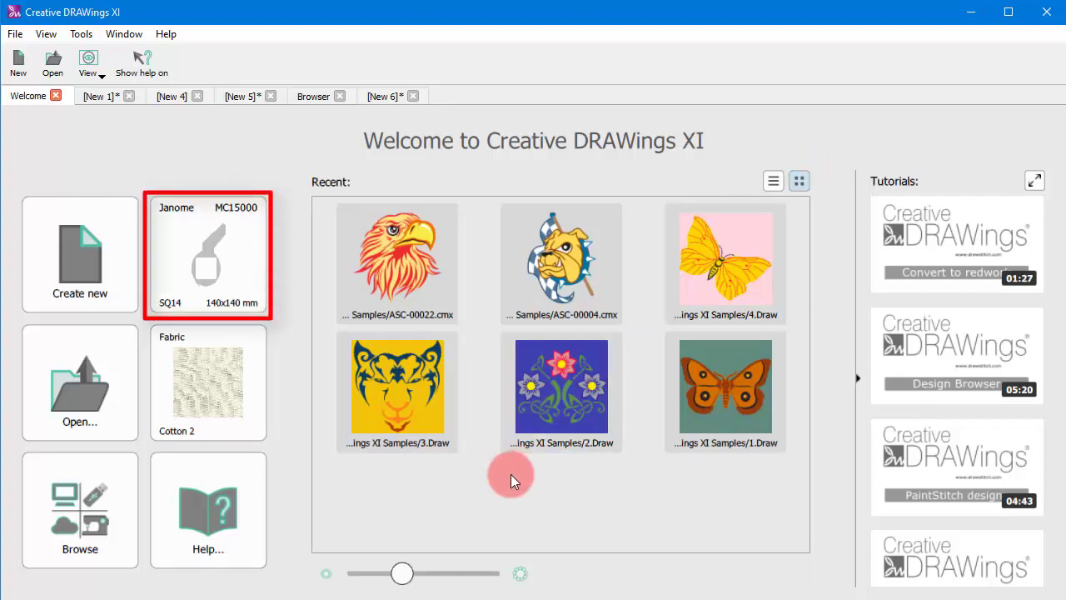
- Keep the Janome MC15000 as the embroidery machine and choose its GR 230x300 mm hoop
{"action": "left_click", "coordinate": [213, 265]}
{"action": "left_click", "coordinate": [158, 166]}
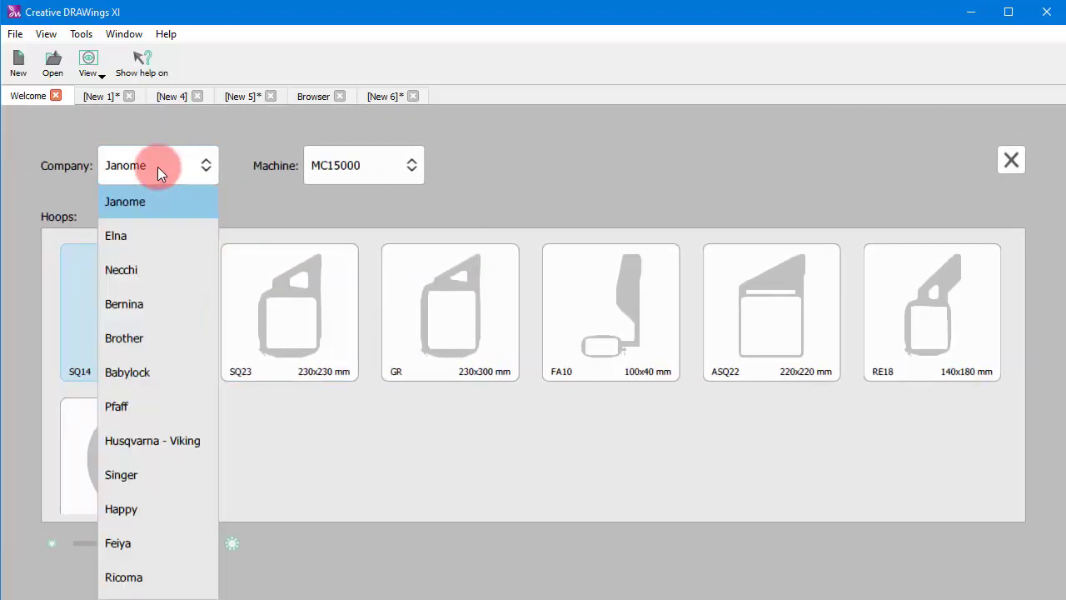
{"action": "left_click", "coordinate": [158, 166]}
{"action": "left_click", "coordinate": [351, 156]}
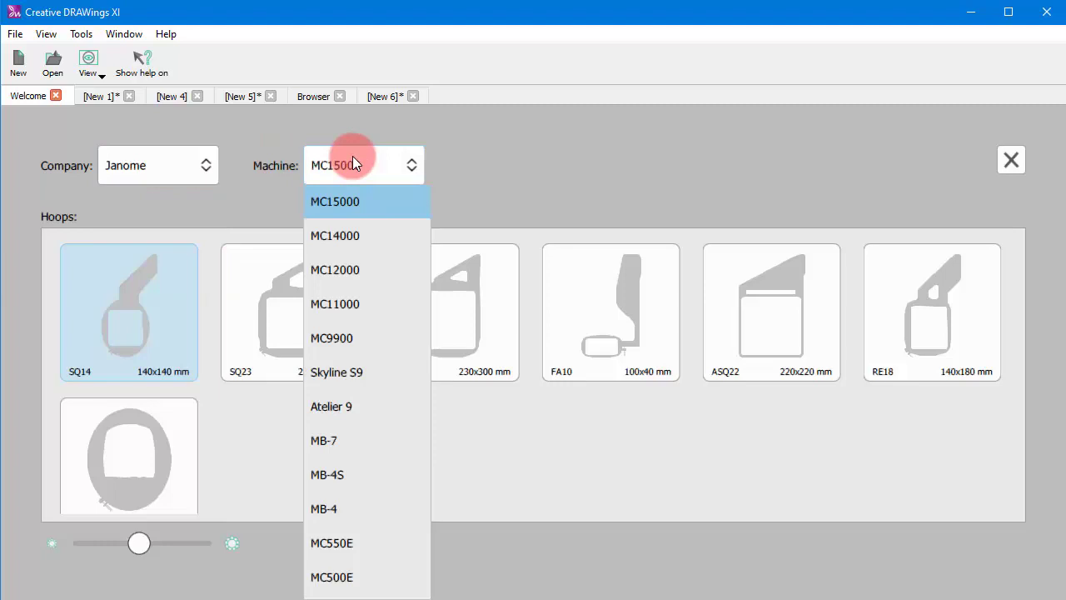
{"action": "left_click", "coordinate": [351, 202]}
{"action": "left_click", "coordinate": [436, 305]}
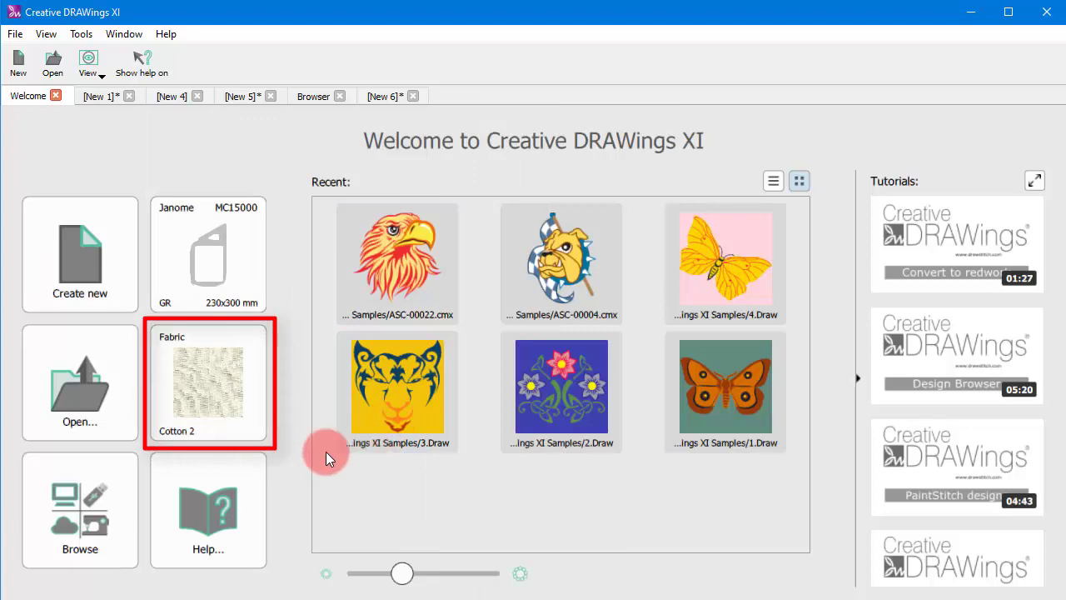
- Set the fabric's embroidery category to Normal and select the Faille 1 fabric
{"action": "left_click", "coordinate": [210, 388]}
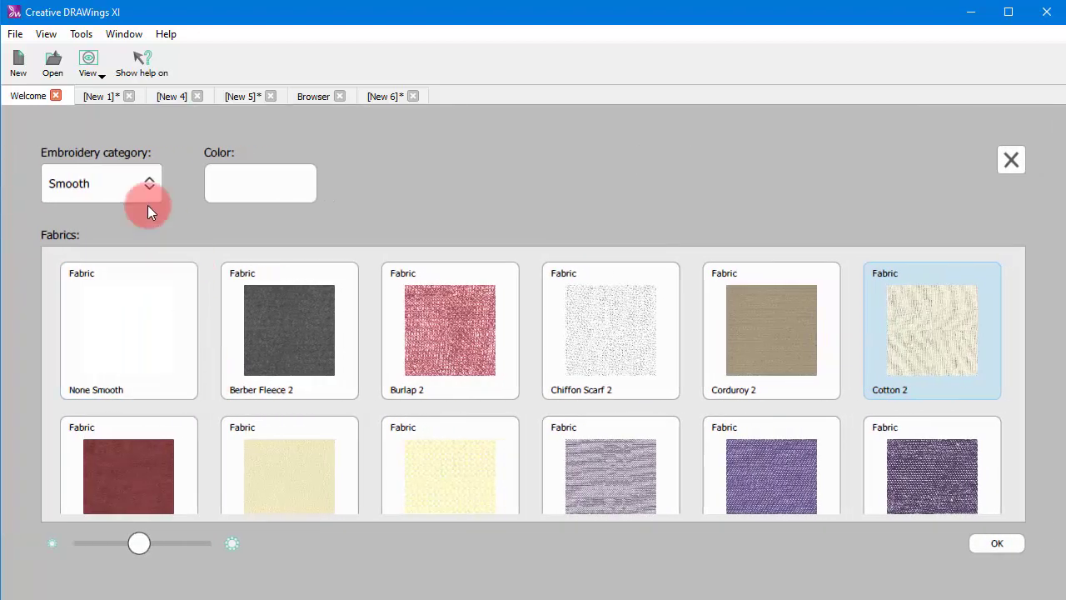
{"action": "left_click", "coordinate": [100, 178]}
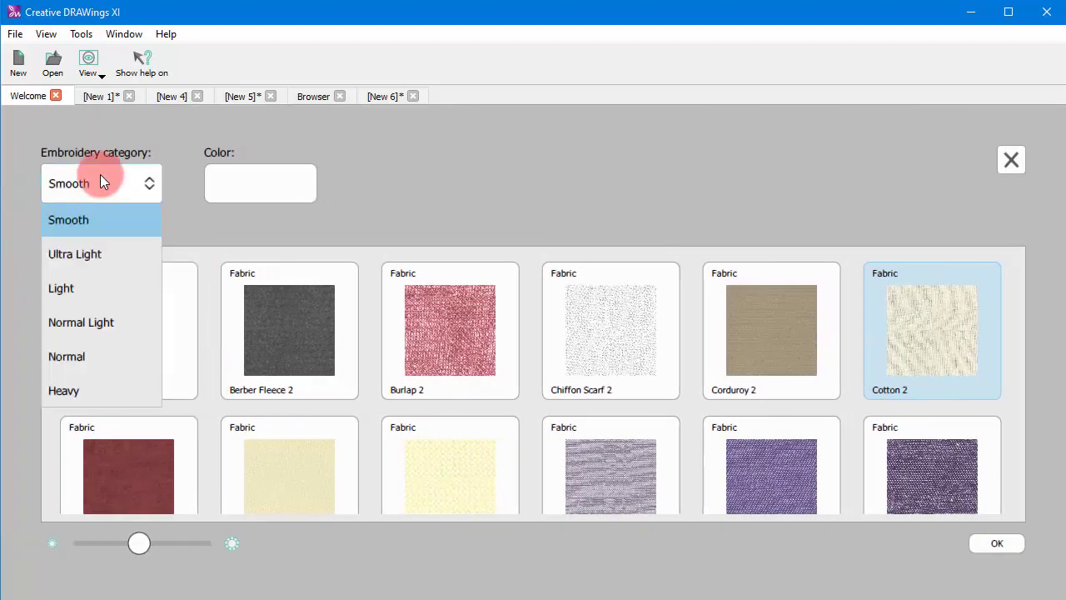
{"action": "left_click", "coordinate": [83, 348]}
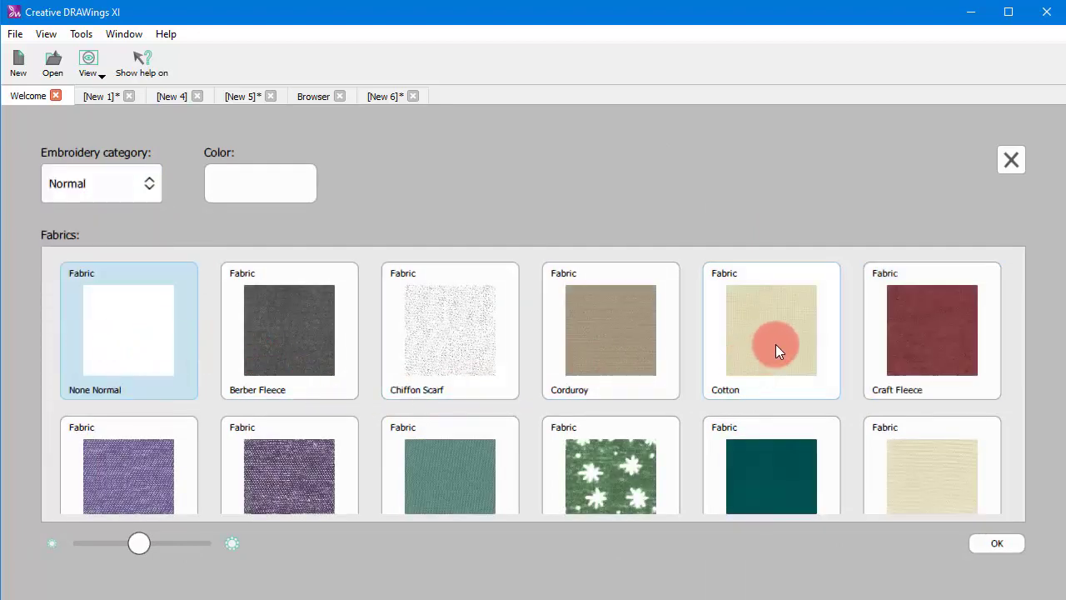
{"action": "scroll", "coordinate": [766, 354], "scroll_direction": "down", "scroll_amount": 3}
{"action": "left_click", "coordinate": [428, 301]}
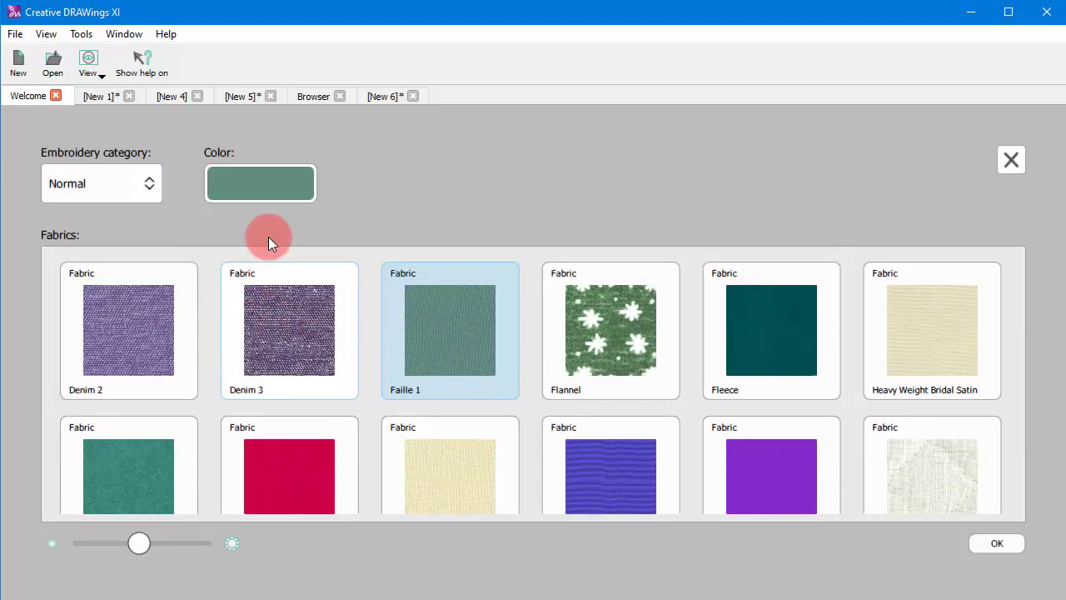
- Change the Faille 1 fabric's color to a light beige and confirm the fabric choice
{"action": "left_click", "coordinate": [268, 188]}
{"action": "mouse_move", "coordinate": [265, 290]}
{"action": "left_mouse_down"}
{"action": "mouse_move", "coordinate": [269, 305]}
{"action": "mouse_move", "coordinate": [293, 280]}
{"action": "left_mouse_up"}
{"action": "left_click_drag", "start_coordinate": [407, 297], "coordinate": [412, 264]}
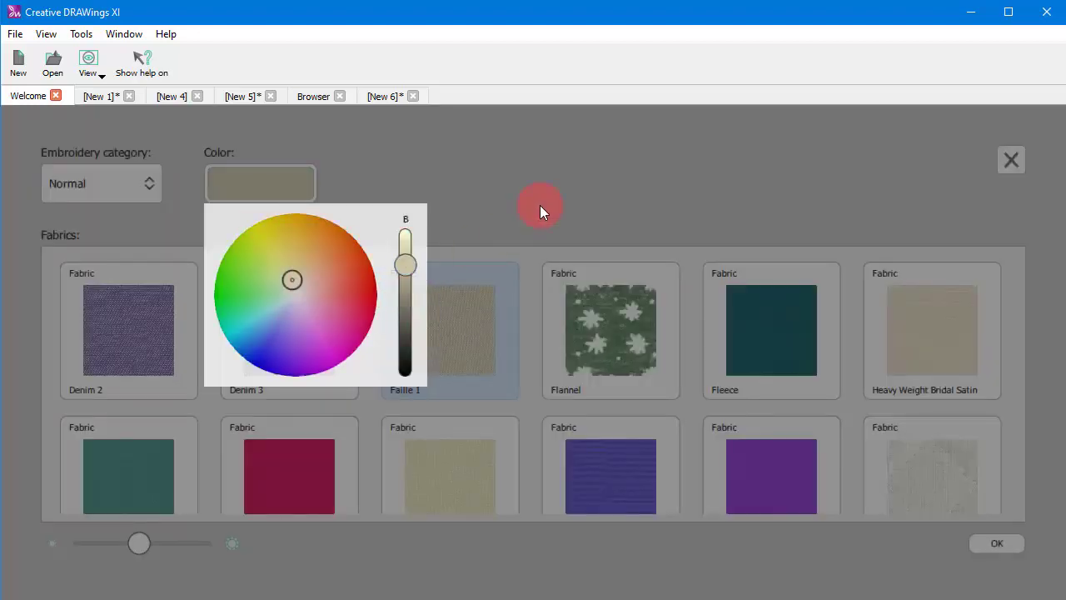
{"action": "left_click", "coordinate": [539, 205]}
{"action": "left_click", "coordinate": [991, 540]}
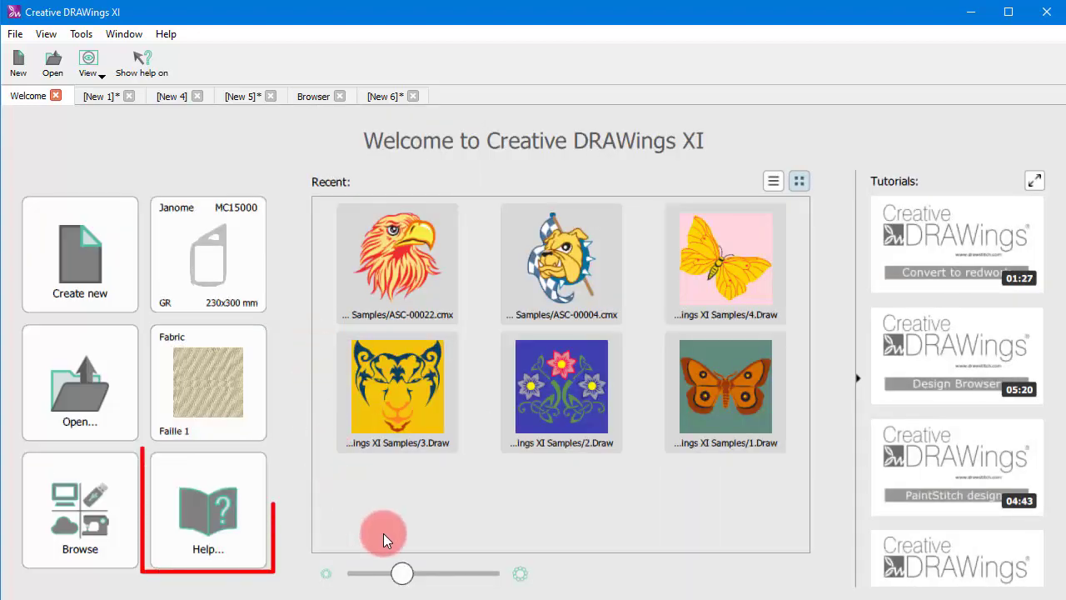
- View the Help user guide's Getting Started page, then the expanded New features V11 tutorials, closing each one
{"action": "left_click", "coordinate": [222, 516]}
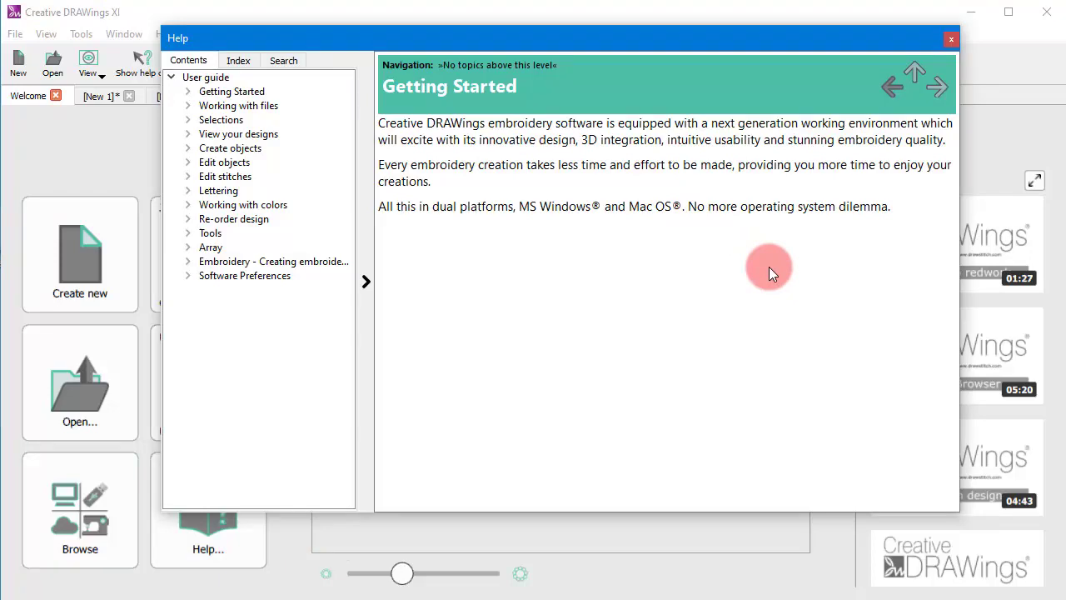
{"action": "left_click", "coordinate": [950, 38]}
{"action": "left_click", "coordinate": [1035, 182]}
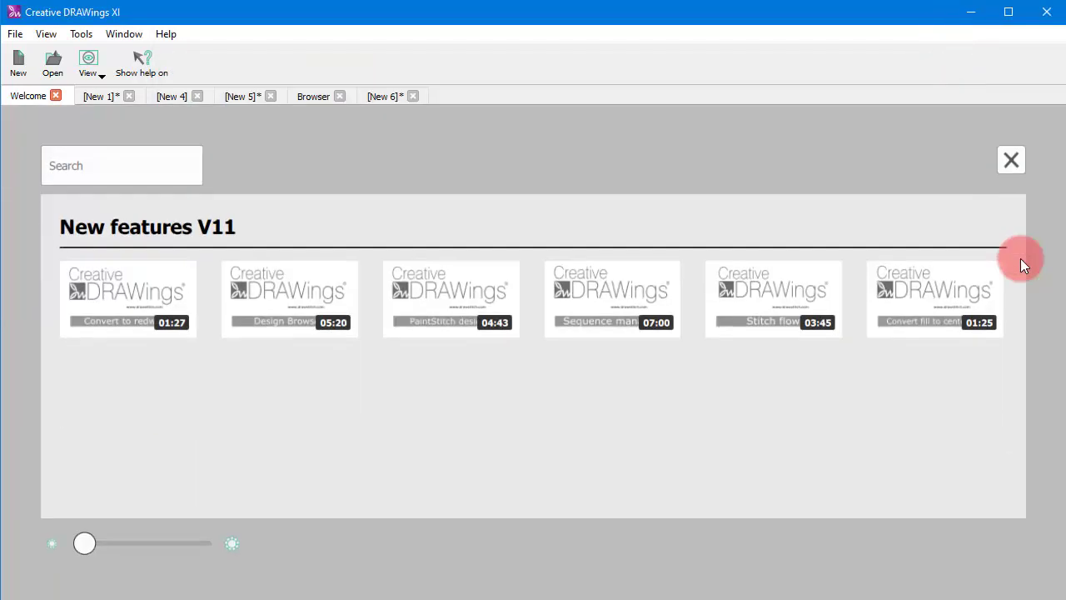
{"action": "left_click", "coordinate": [1011, 158]}
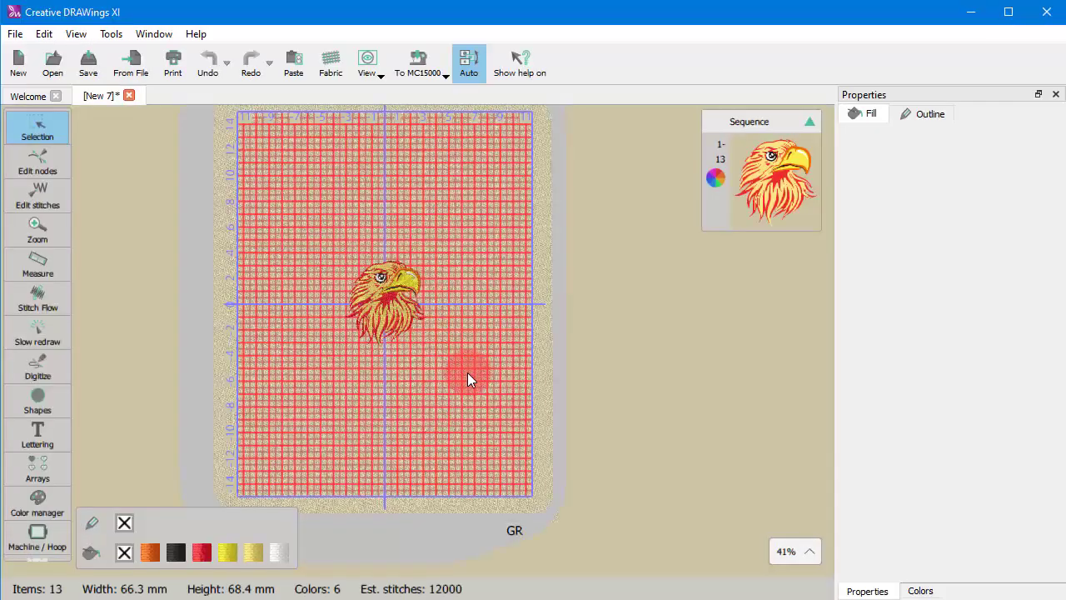
- Change the fill of the eagle's yellow upper beak to Piping
{"action": "scroll", "coordinate": [405, 323], "scroll_direction": "up", "scroll_amount": 3}
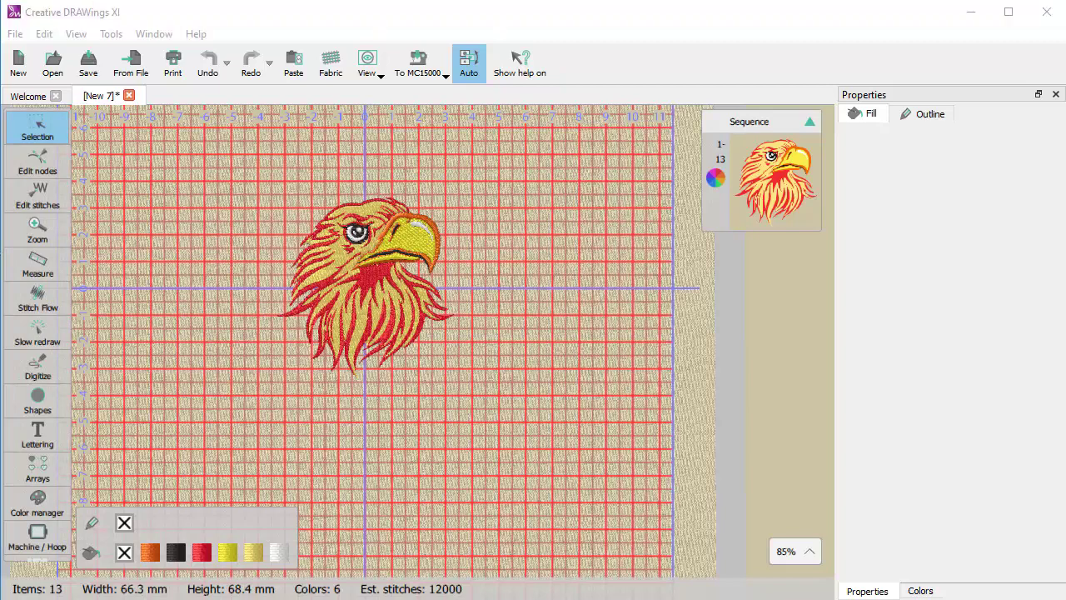
{"action": "left_click", "coordinate": [554, 431]}
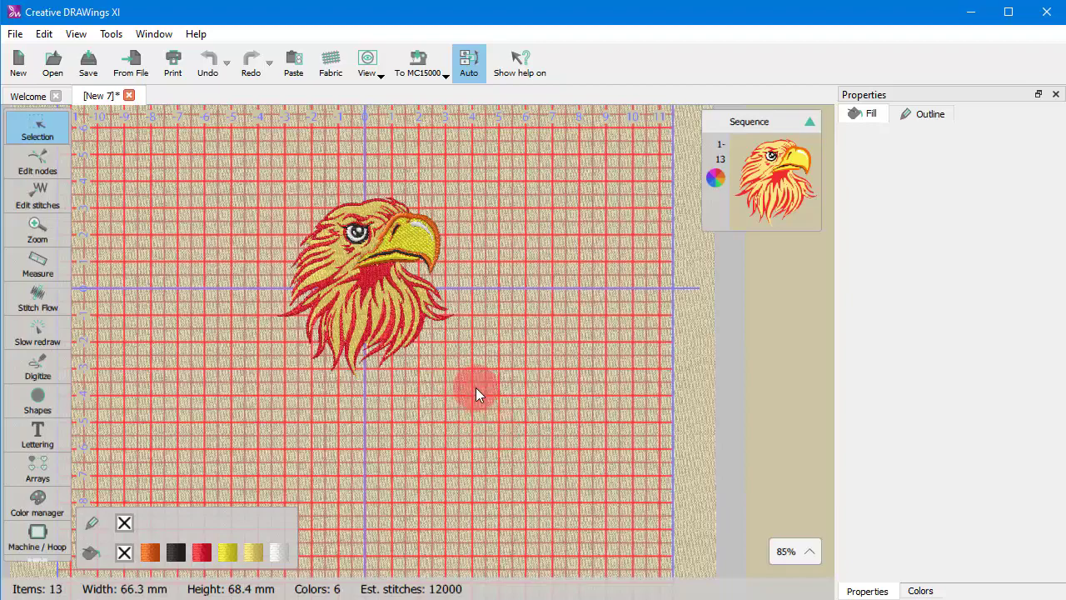
{"action": "scroll", "coordinate": [416, 241], "scroll_direction": "up", "scroll_amount": 5}
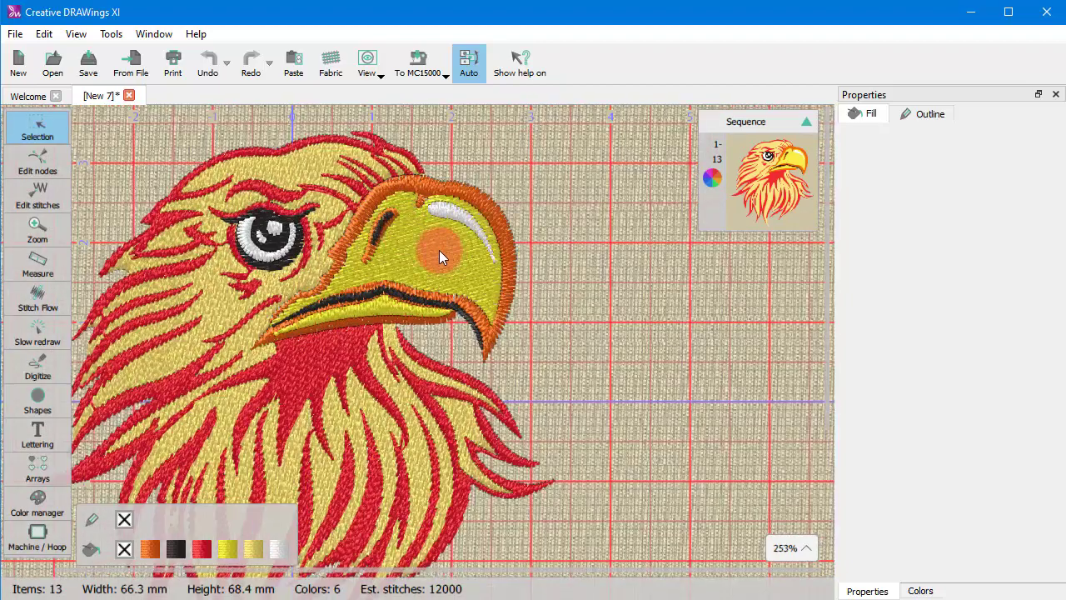
{"action": "left_click", "coordinate": [453, 278]}
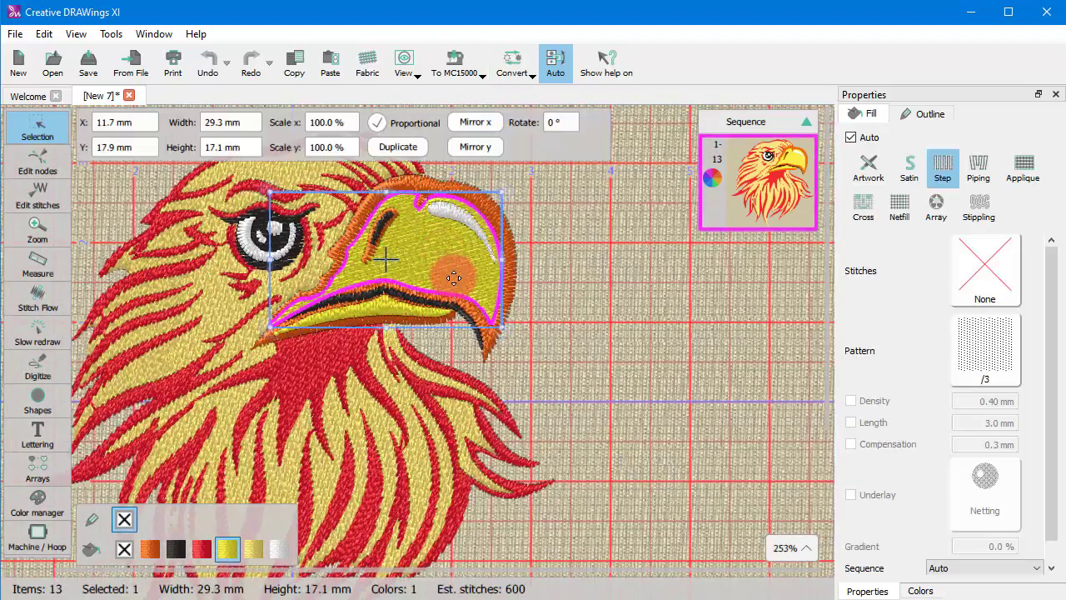
{"action": "left_click", "coordinate": [978, 167]}
{"action": "left_click", "coordinate": [638, 333]}
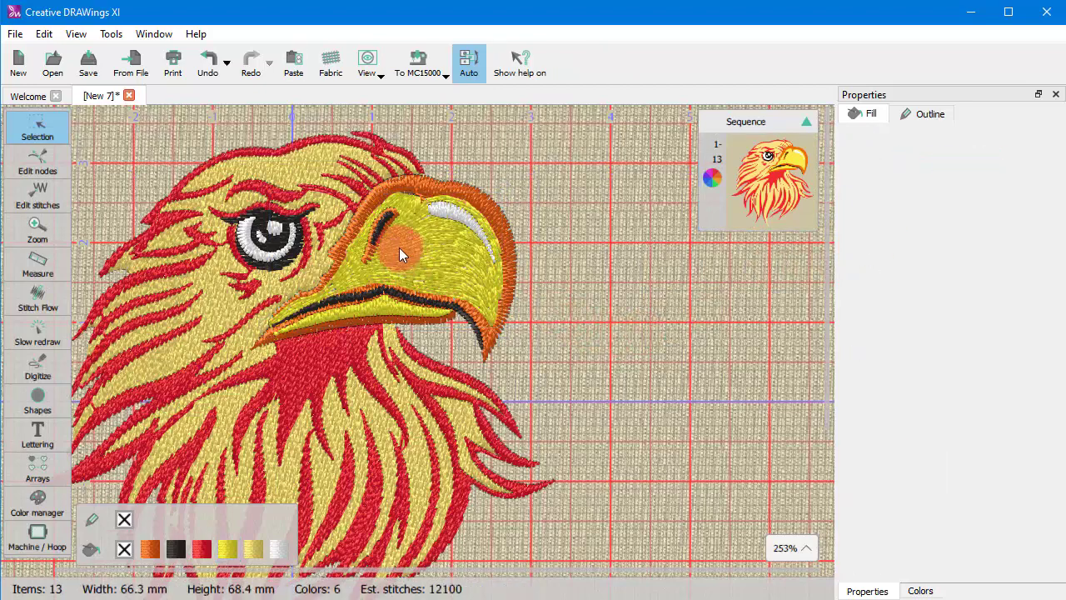
- Examine the upper beak's Piping stitches and fill properties up close
{"action": "scroll", "coordinate": [408, 248], "scroll_direction": "up", "scroll_amount": 3}
{"action": "left_click", "coordinate": [498, 250]}
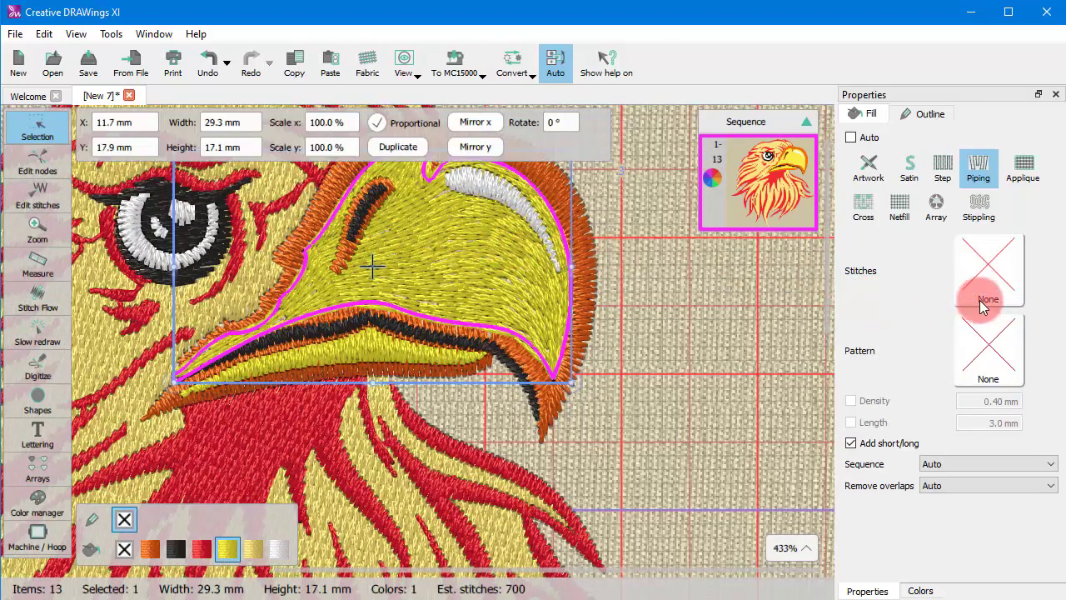
{"action": "left_click", "coordinate": [665, 371]}
{"action": "scroll", "coordinate": [542, 321], "scroll_direction": "down", "scroll_amount": 4}
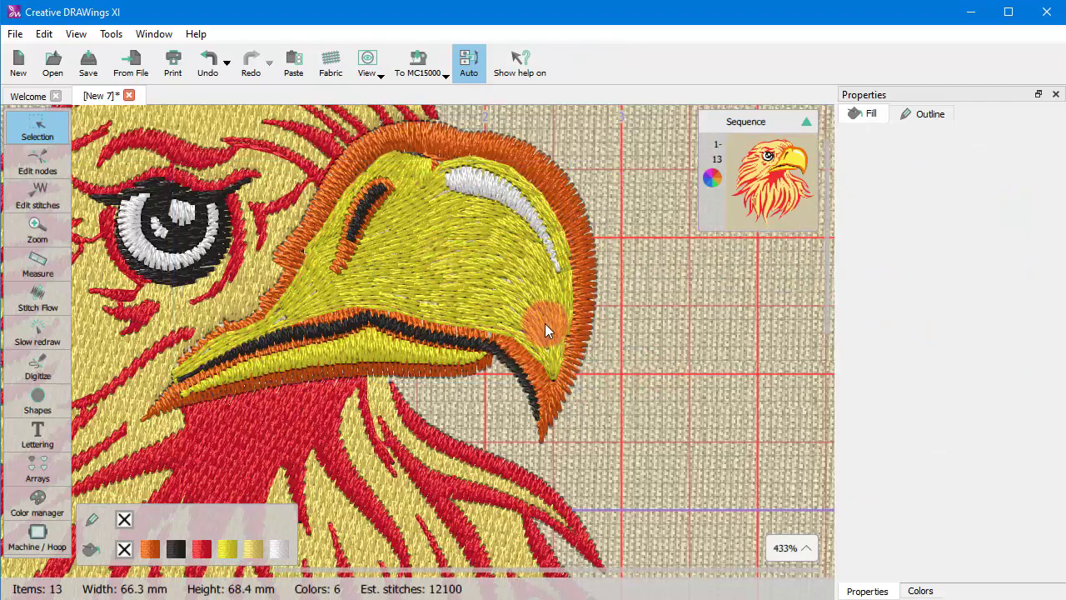
{"action": "scroll", "coordinate": [537, 317], "scroll_direction": "down", "scroll_amount": 5}
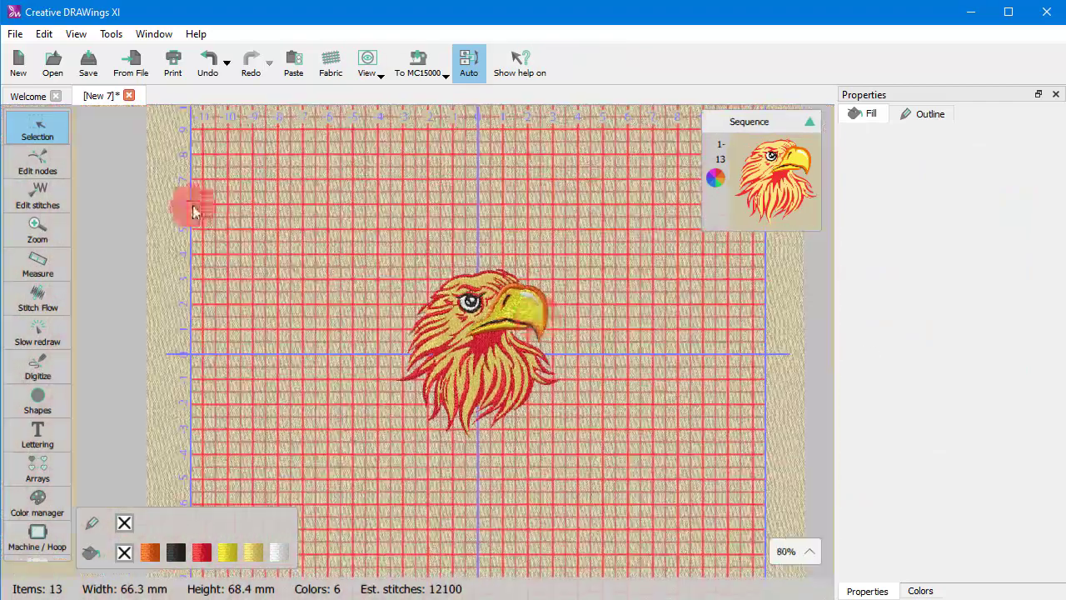
- Browse the sample designs available for import, previewing ASC-00002, ASC-00006 and ASC-00063, and leave without importing any
{"action": "left_click", "coordinate": [133, 65]}
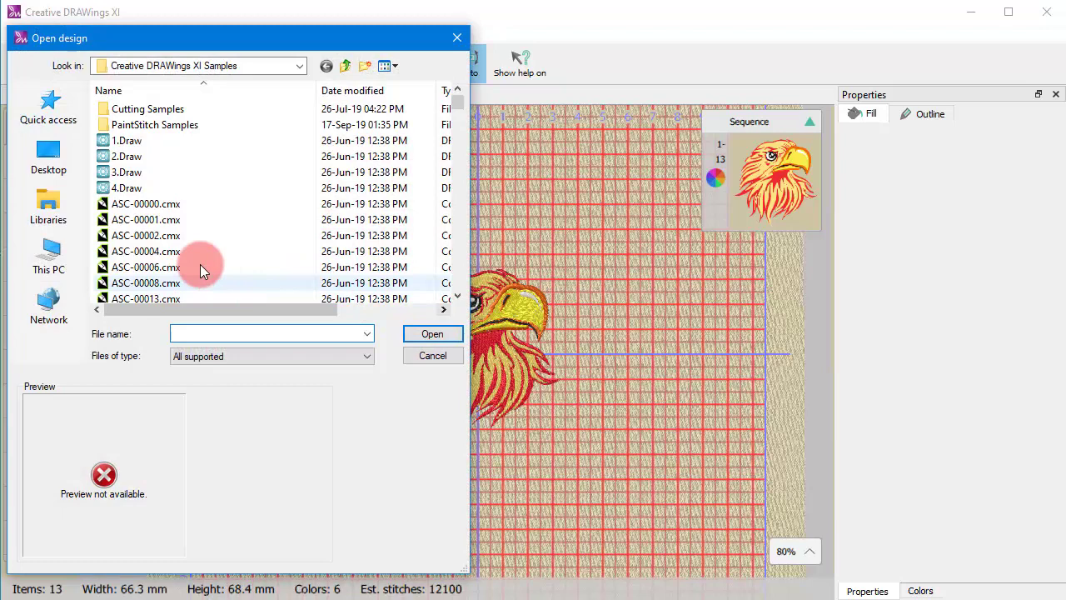
{"action": "left_click", "coordinate": [162, 235]}
{"action": "left_click", "coordinate": [148, 268]}
{"action": "scroll", "coordinate": [150, 270], "scroll_direction": "down", "scroll_amount": 5}
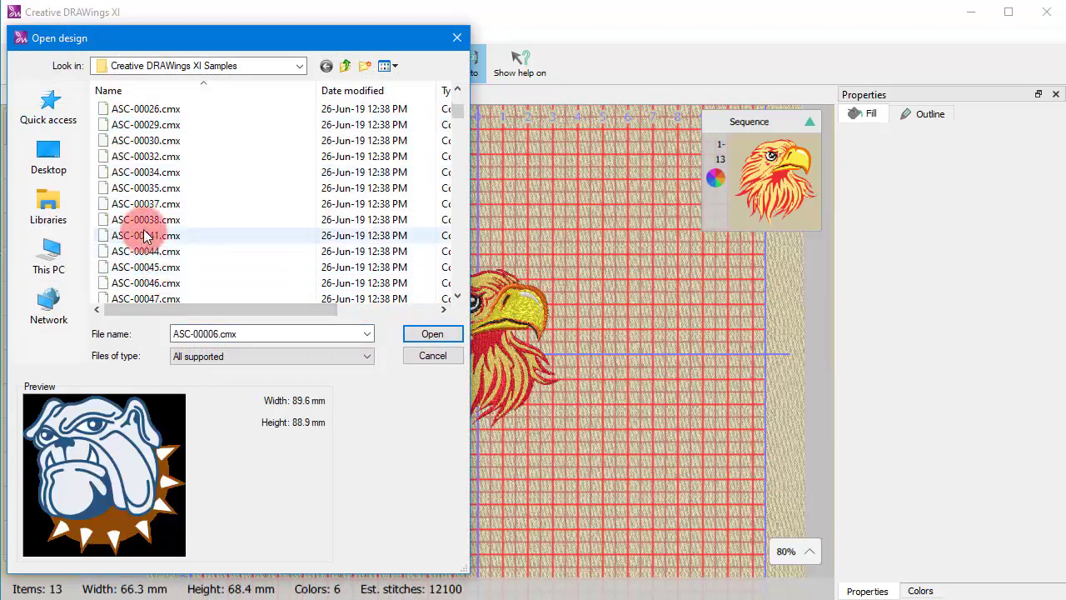
{"action": "left_click", "coordinate": [150, 236]}
{"action": "scroll", "coordinate": [151, 246], "scroll_direction": "down", "scroll_amount": 3}
{"action": "left_click", "coordinate": [151, 250]}
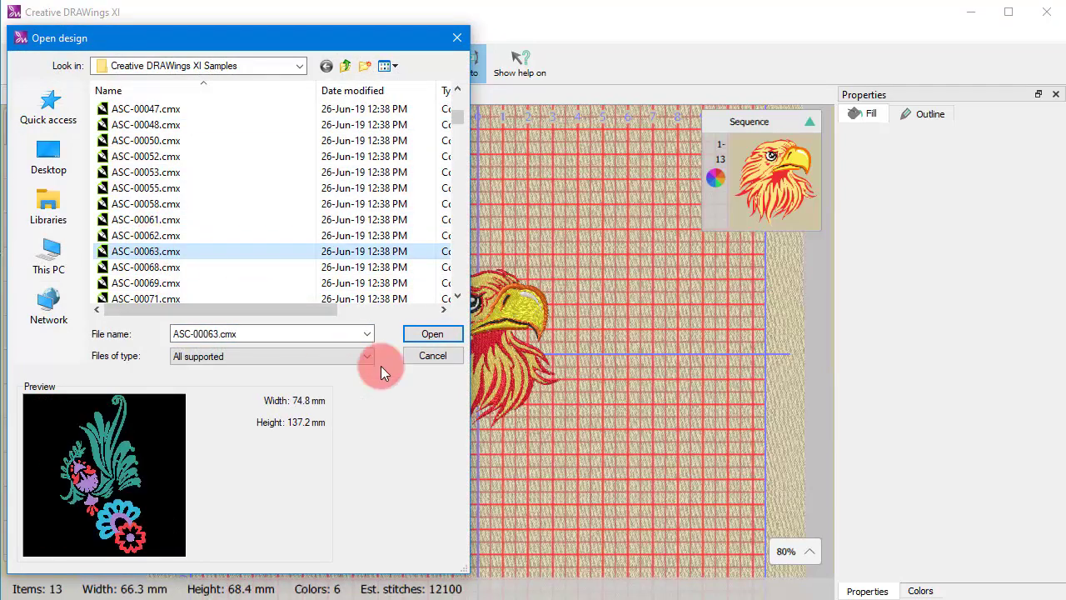
{"action": "left_click", "coordinate": [417, 340]}
{"action": "scroll", "coordinate": [166, 278], "scroll_direction": "down", "scroll_amount": 1}
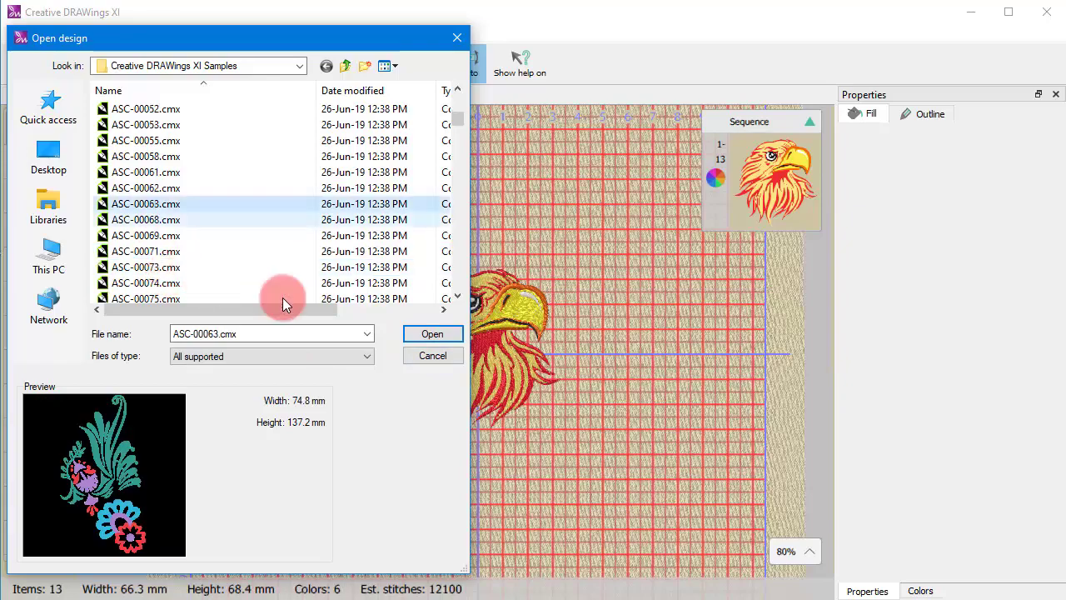
{"action": "left_click", "coordinate": [433, 355]}
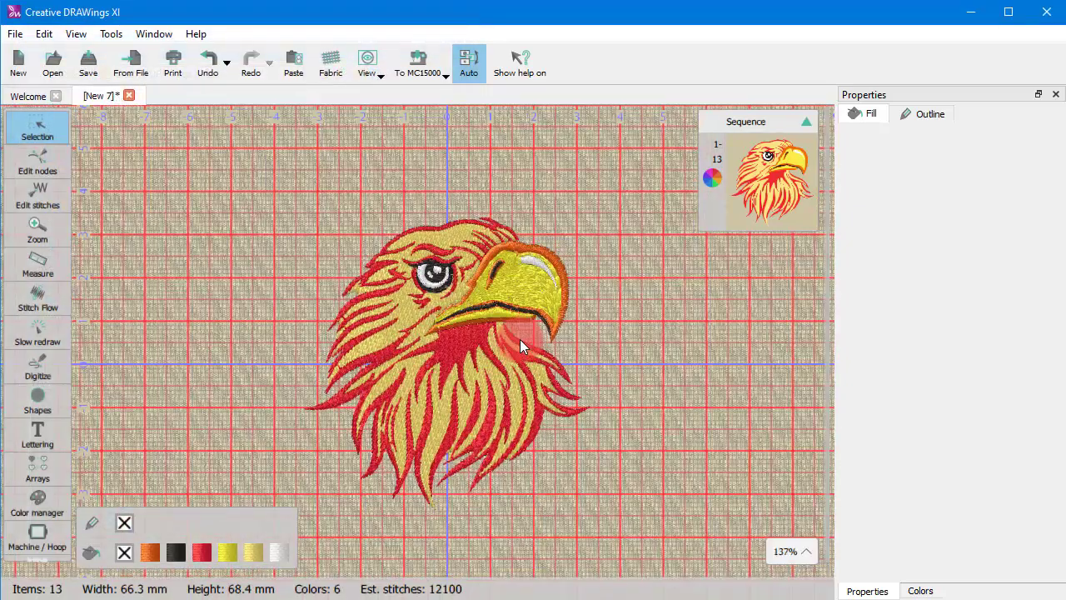
- Inspect the fill properties of the eagle's red feathers, and activate the Shapes tool
{"action": "scroll", "coordinate": [519, 339], "scroll_direction": "up", "scroll_amount": 3}
{"action": "left_click", "coordinate": [430, 344]}
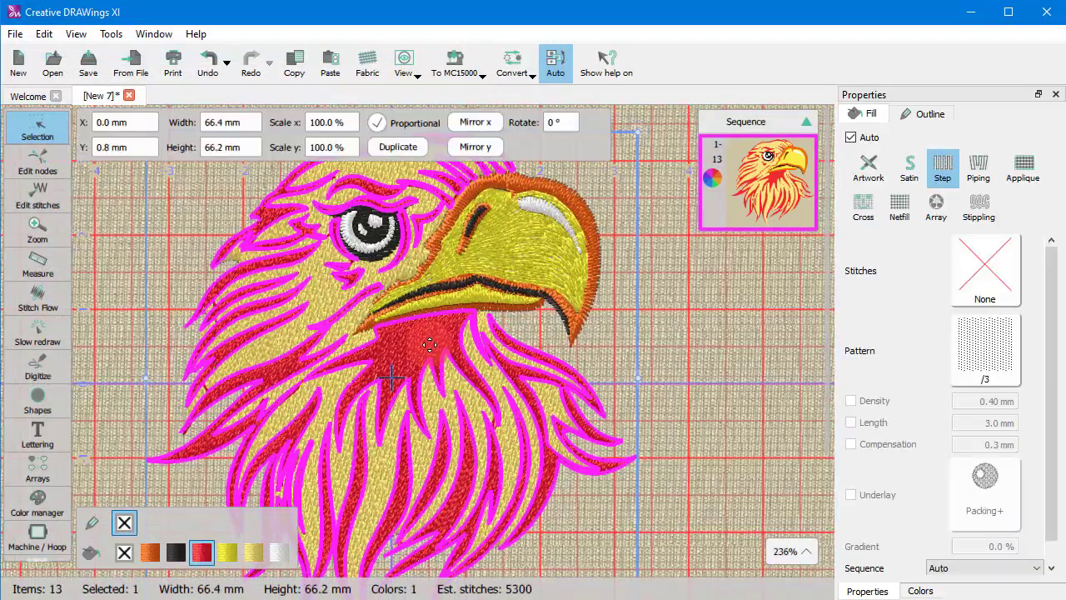
{"action": "scroll", "coordinate": [430, 344], "scroll_direction": "down", "scroll_amount": 3}
{"action": "left_click", "coordinate": [174, 376]}
{"action": "left_click", "coordinate": [44, 395]}
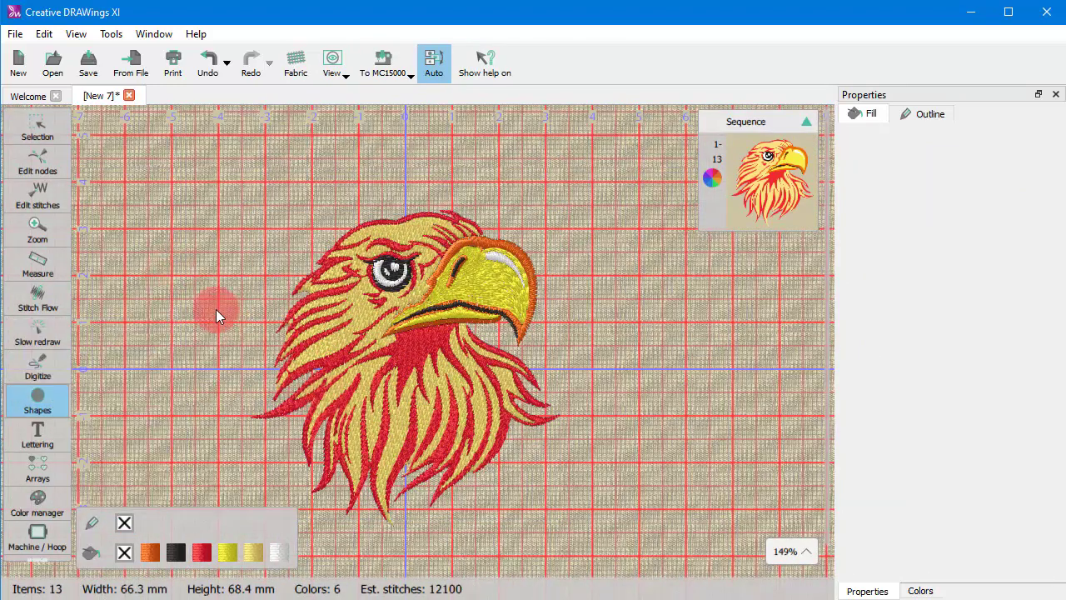
- Select all objects of the eagle design and rotate them slightly counterclockwise
{"action": "left_click", "coordinate": [36, 127]}
{"action": "left_click_drag", "start_coordinate": [205, 218], "coordinate": [506, 445]}
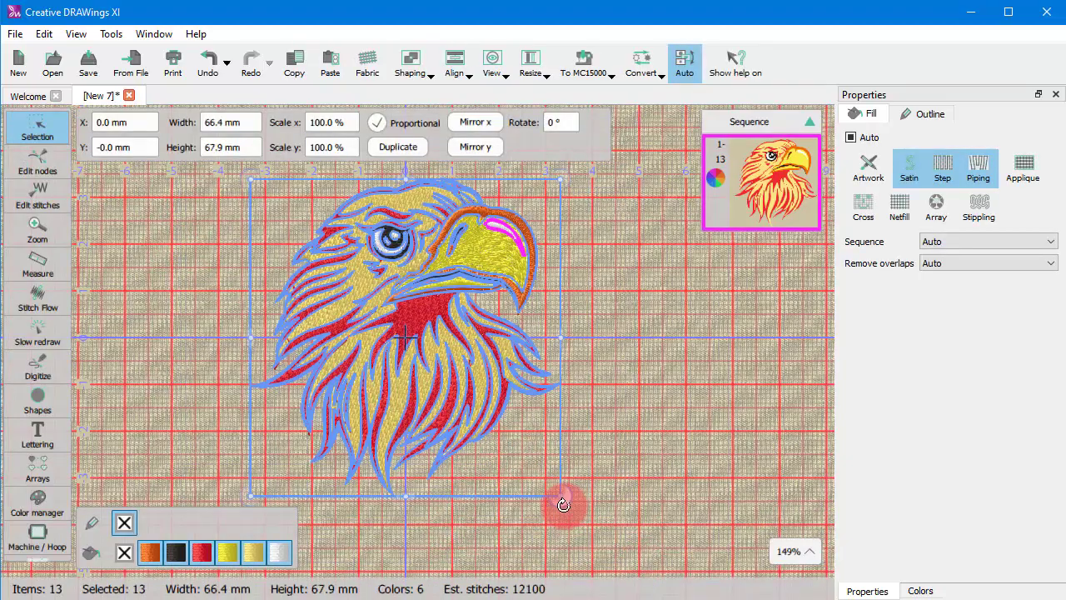
{"action": "mouse_move", "coordinate": [563, 504]}
{"action": "left_mouse_down"}
{"action": "mouse_move", "coordinate": [609, 516]}
{"action": "mouse_move", "coordinate": [633, 476]}
{"action": "mouse_move", "coordinate": [544, 509]}
{"action": "left_mouse_up"}
{"action": "scroll", "coordinate": [415, 530], "scroll_direction": "down", "scroll_amount": 3}
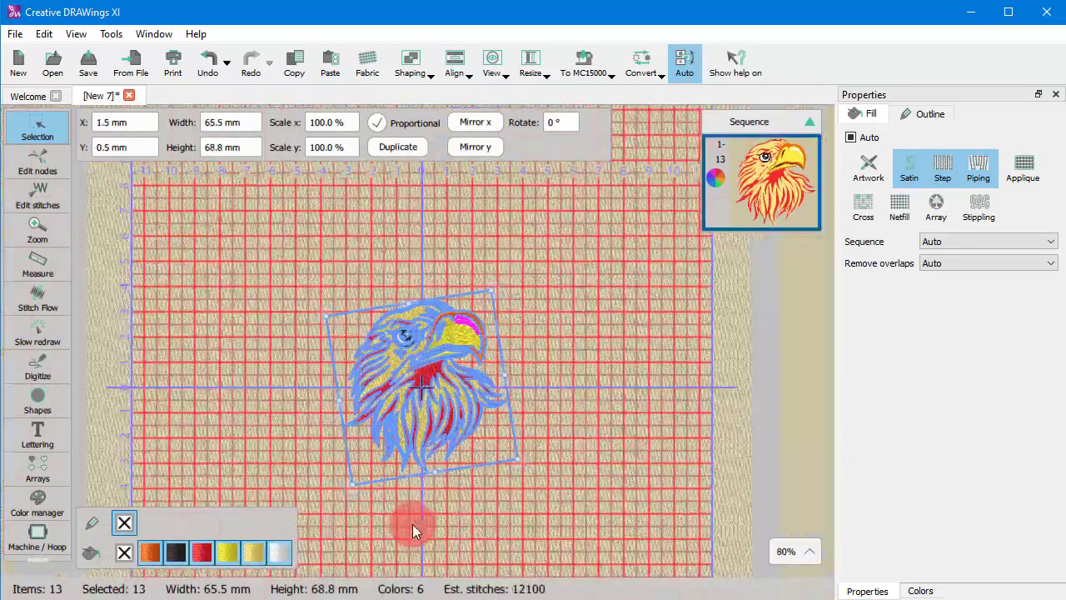
- Scale the selected eagle design proportionally to 150 %
{"action": "double_click", "coordinate": [323, 122]}
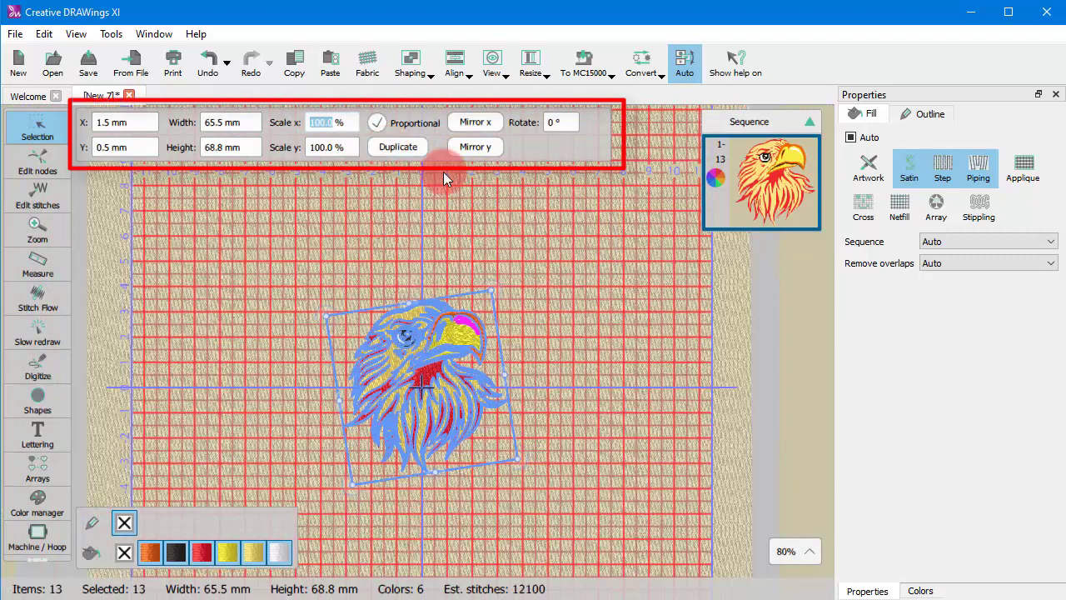
{"action": "type", "text": "150"}
{"action": "key", "text": "Return"}
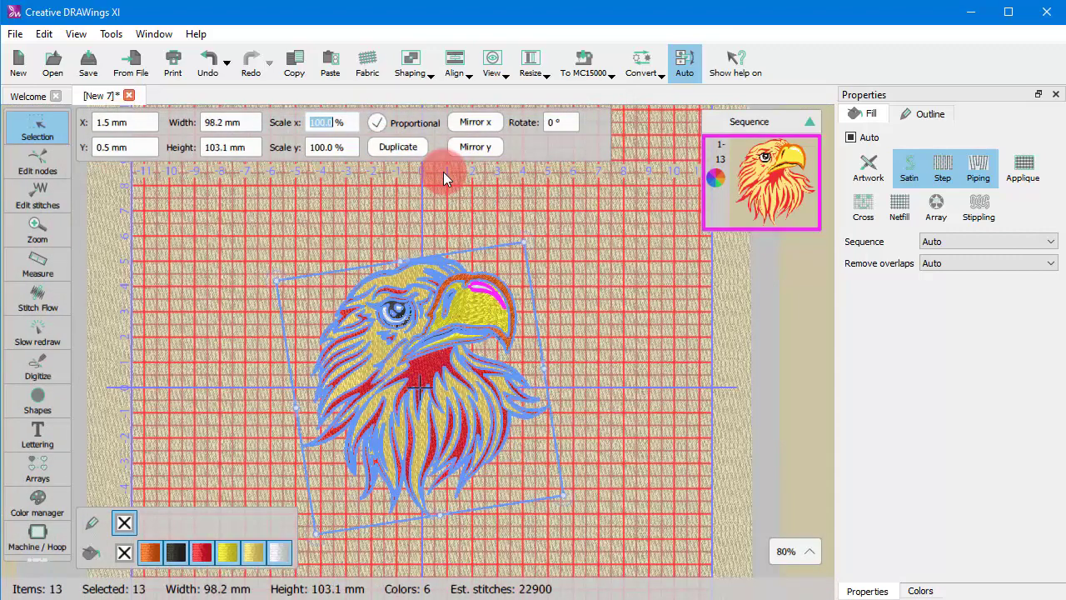
{"action": "left_click", "coordinate": [629, 319]}
- Try the Applique fill on the eagle's yellow upper beak, and switch the fill to Step
{"action": "scroll", "coordinate": [494, 319], "scroll_direction": "up", "scroll_amount": 3}
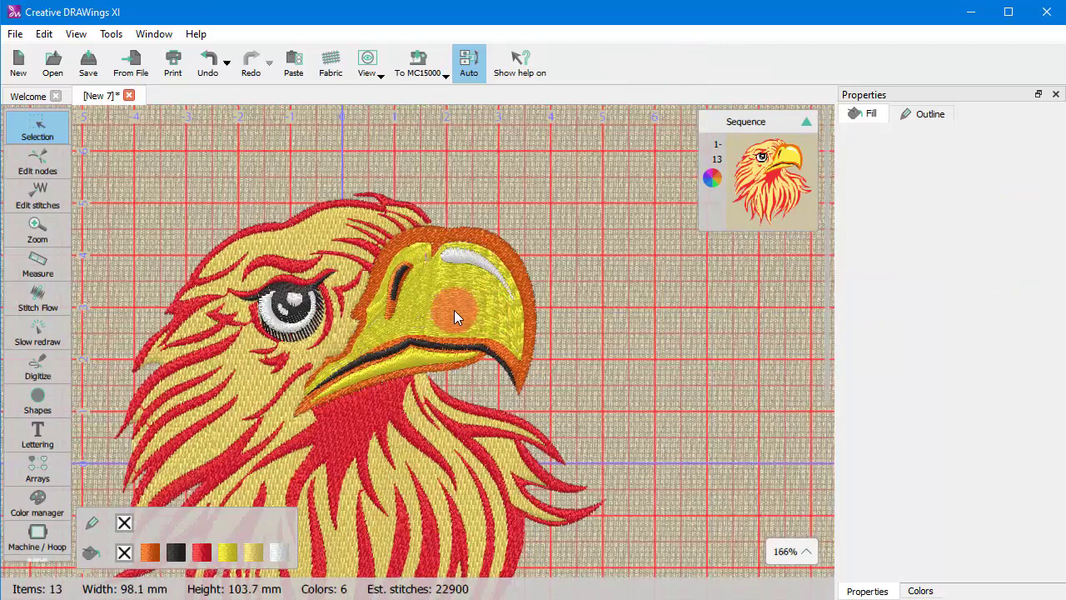
{"action": "left_click", "coordinate": [421, 308]}
{"action": "left_click", "coordinate": [1018, 163]}
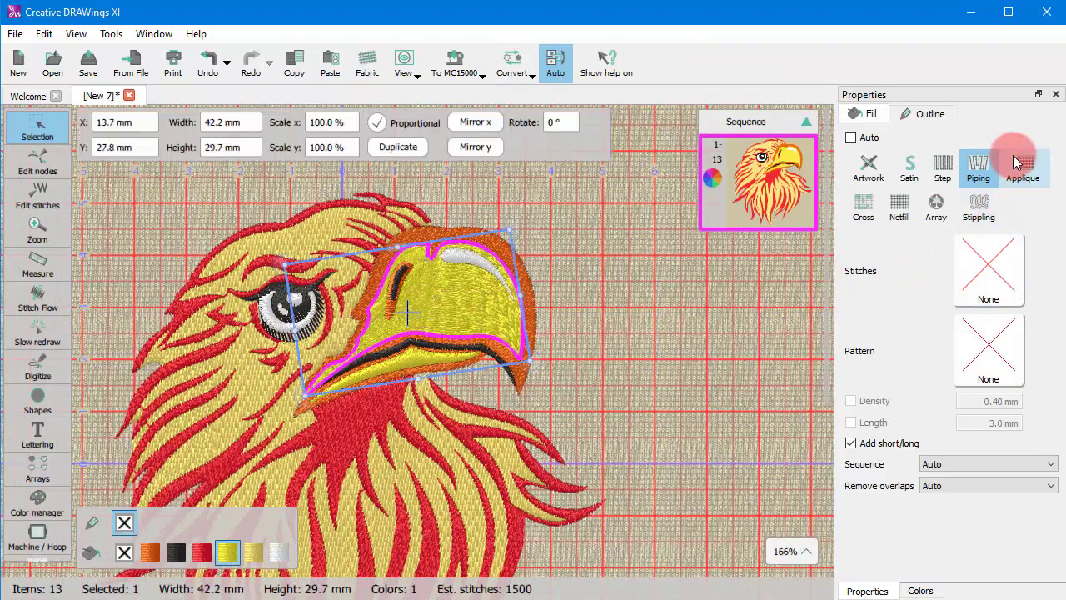
{"action": "left_click", "coordinate": [942, 166]}
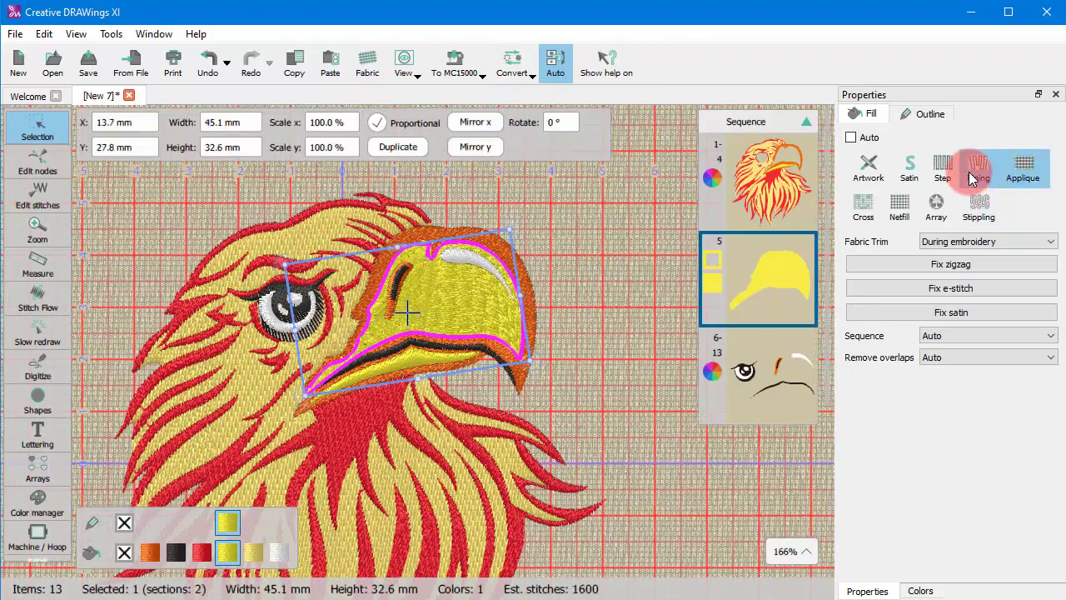
{"action": "left_click", "coordinate": [598, 413]}
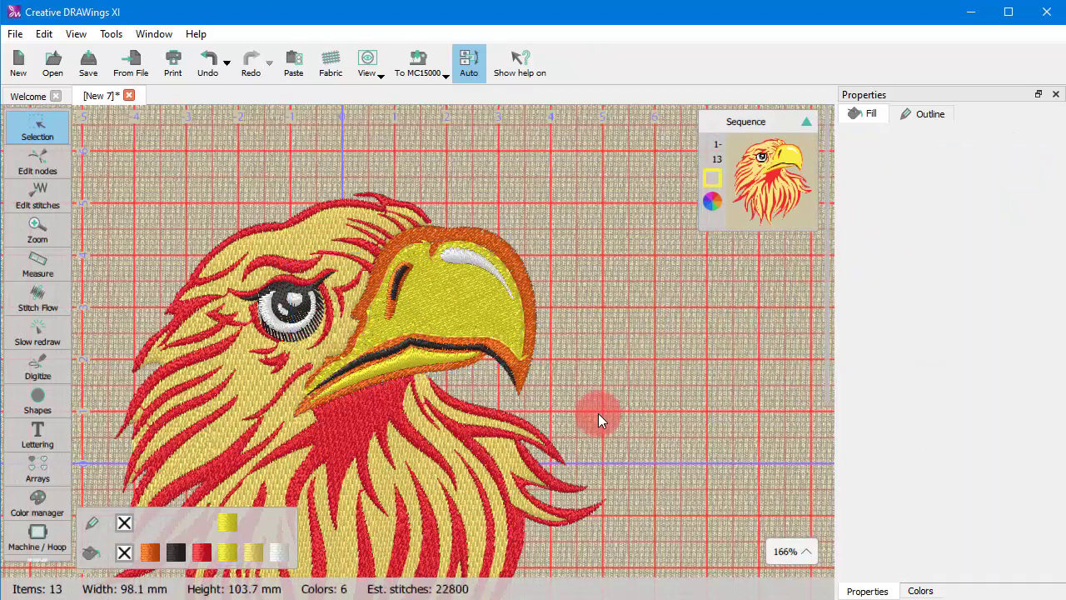
- Recolor the upper beak's yellow fill to the golden yellow #f6d659
{"action": "left_click", "coordinate": [429, 321]}
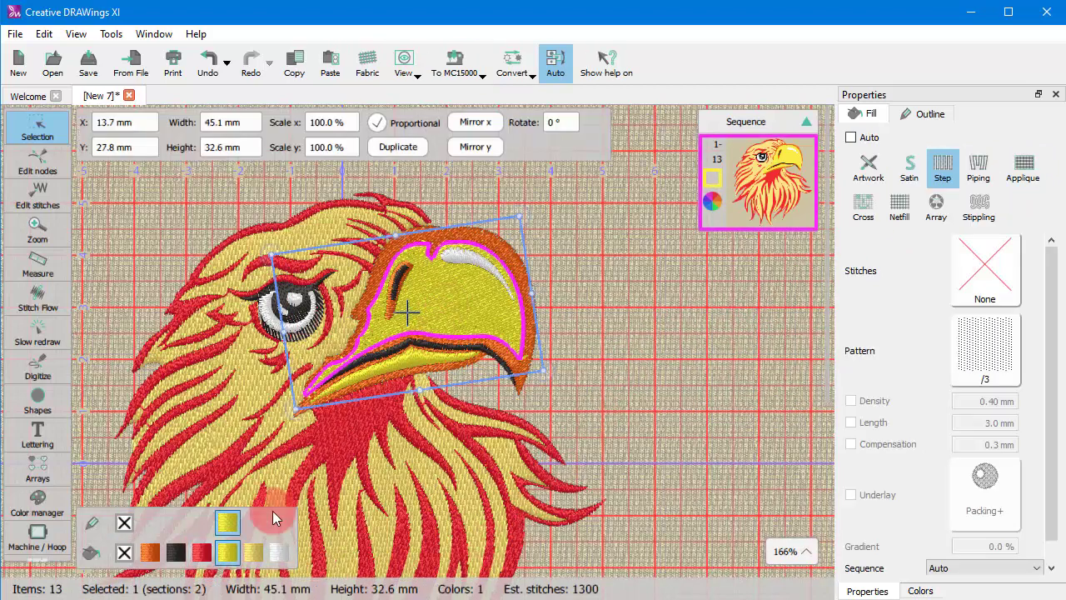
{"action": "right_click", "coordinate": [223, 565]}
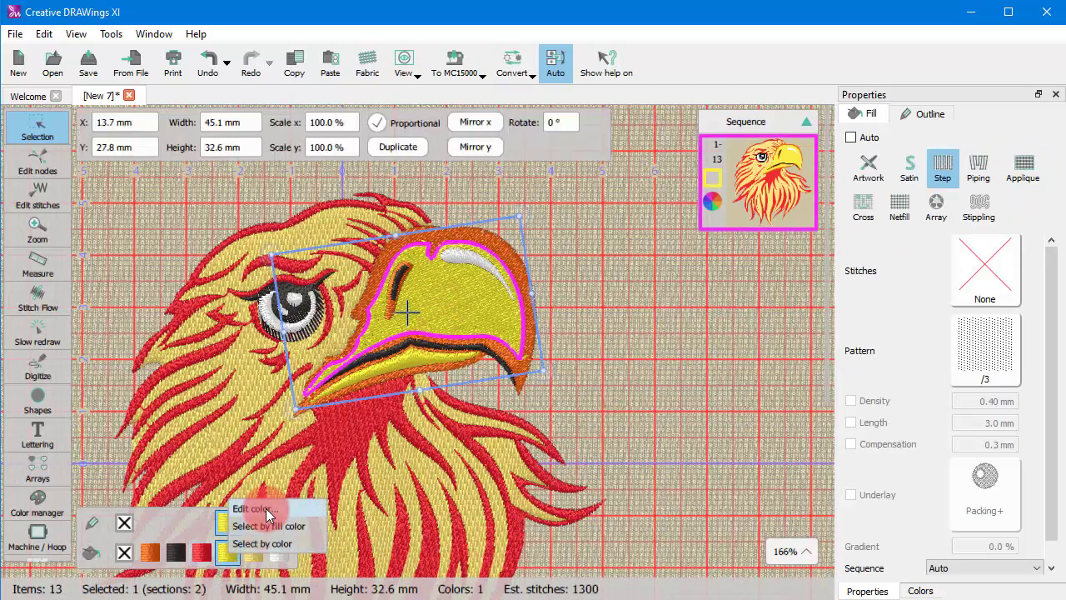
{"action": "left_click", "coordinate": [265, 509]}
{"action": "left_click_drag", "start_coordinate": [285, 378], "coordinate": [302, 375]}
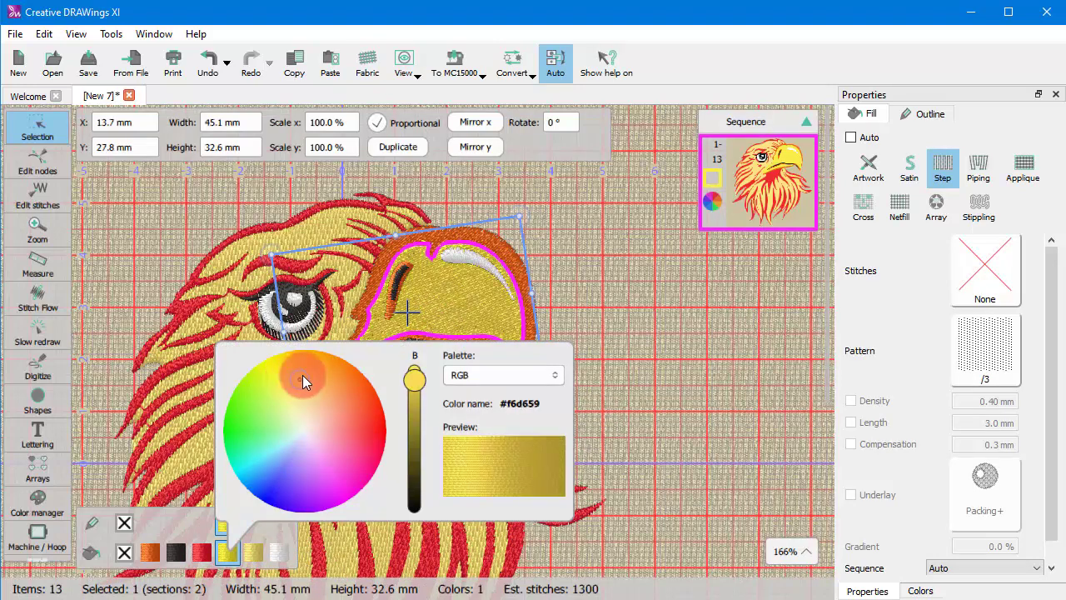
{"action": "left_click", "coordinate": [675, 370]}
{"action": "left_click", "coordinate": [671, 383]}
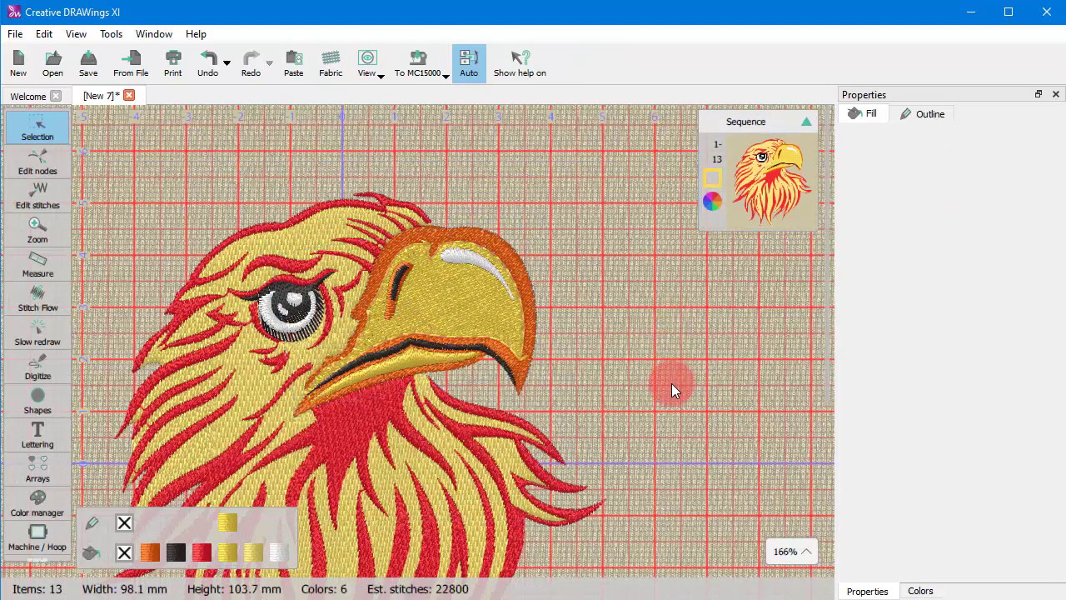
- Activate the Stitch Flow tool and look over the eagle's lower feathers
{"action": "left_click", "coordinate": [38, 302]}
{"action": "scroll", "coordinate": [316, 329], "scroll_direction": "down", "scroll_amount": 3}
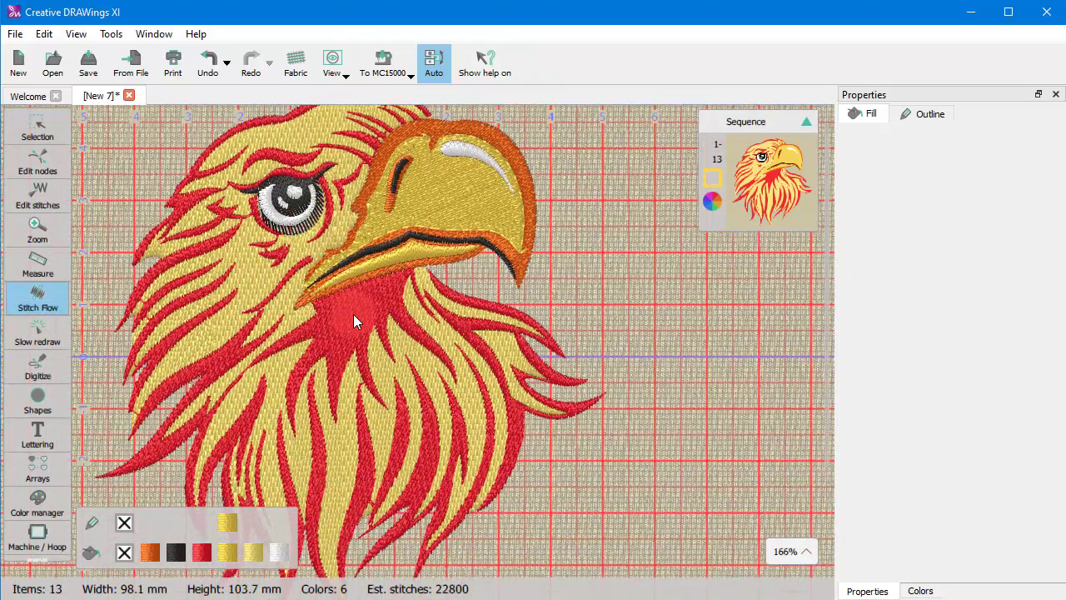
{"action": "left_click", "coordinate": [35, 304]}
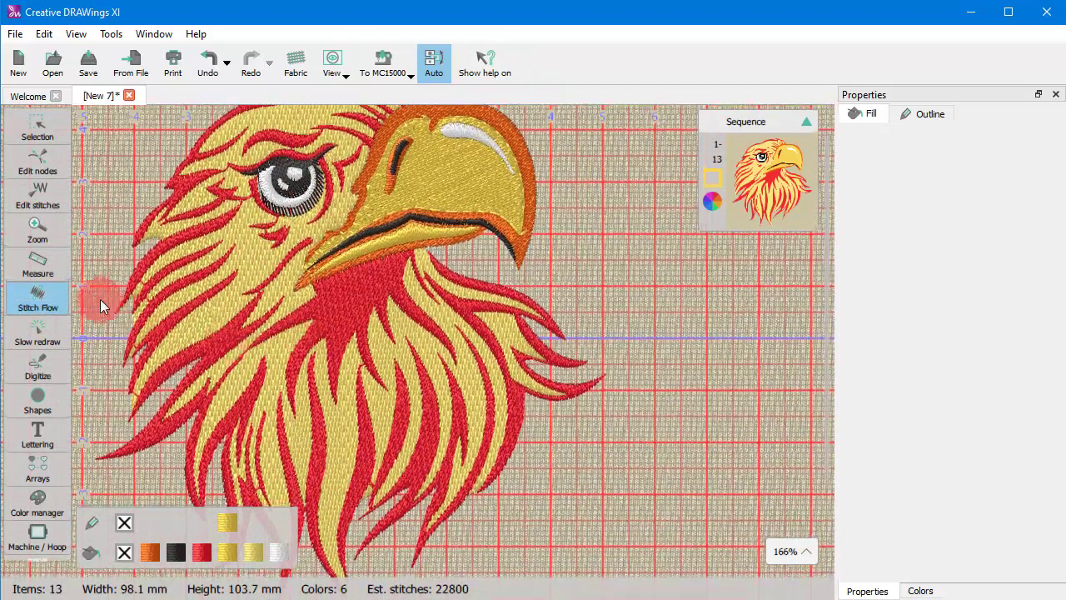
- Preview the eagle's stitching sequence from start to end with Slow redraw, and return to the Selection tool
{"action": "left_click", "coordinate": [35, 329]}
{"action": "left_click_drag", "start_coordinate": [69, 524], "coordinate": [770, 460]}
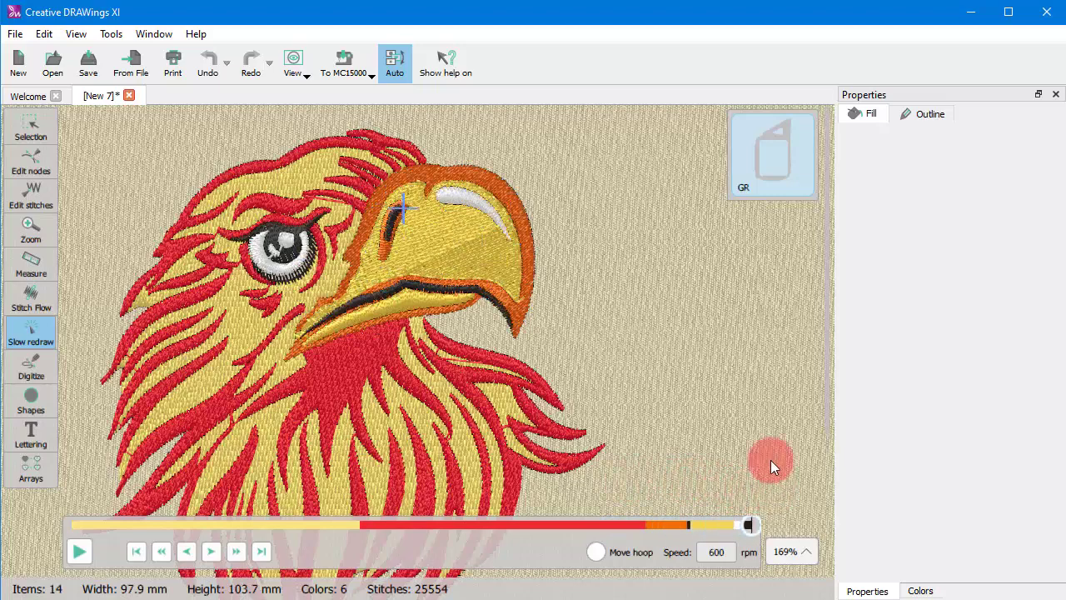
{"action": "left_click", "coordinate": [38, 123]}
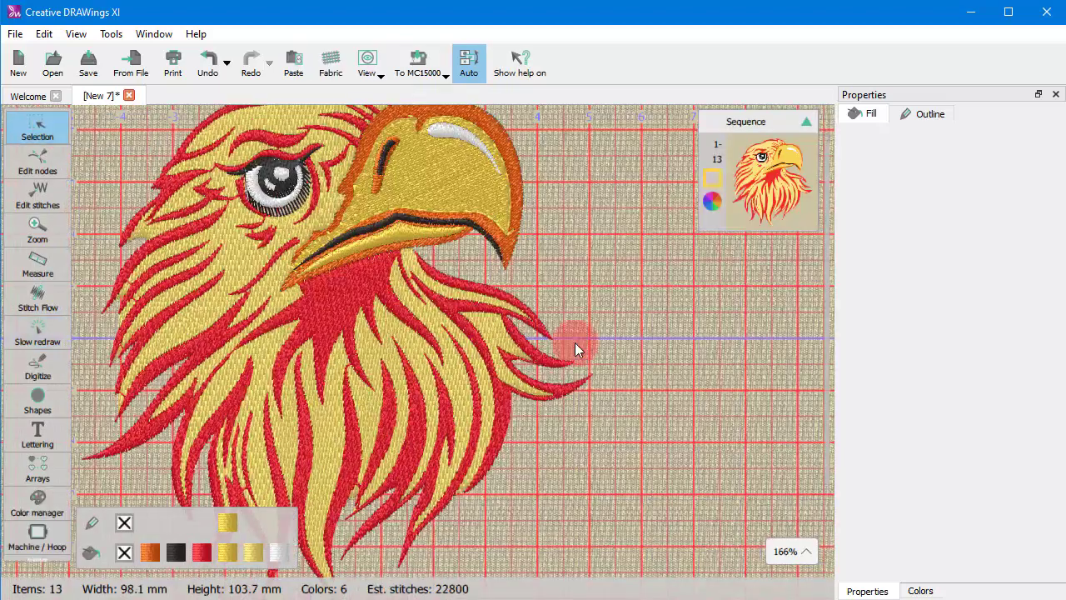
- Open the USB storage export for the eagle design
{"action": "scroll", "coordinate": [484, 414], "scroll_direction": "up", "scroll_amount": 2}
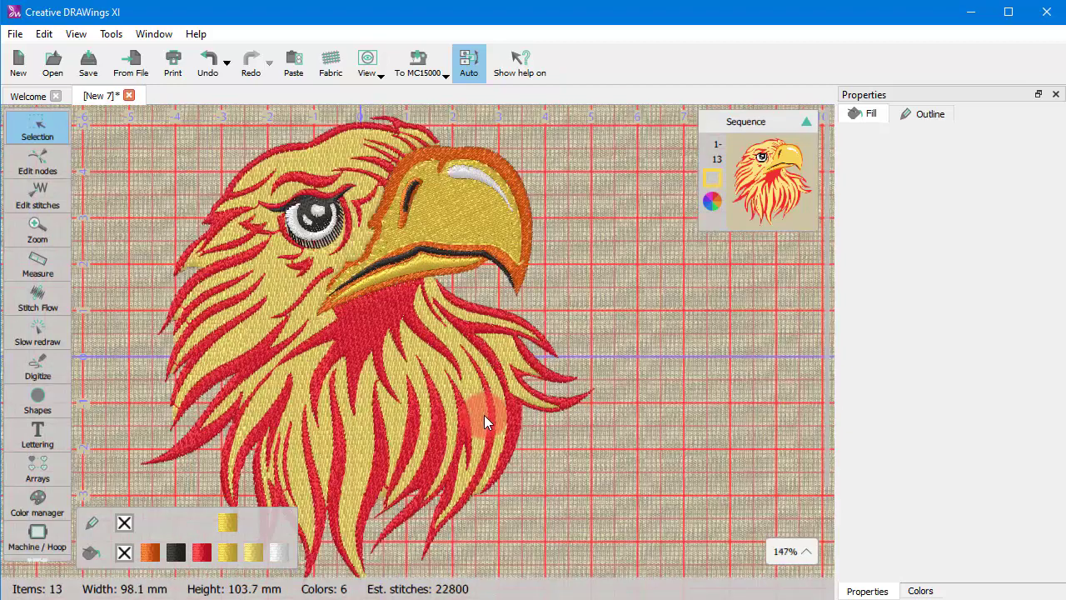
{"action": "left_click", "coordinate": [416, 64]}
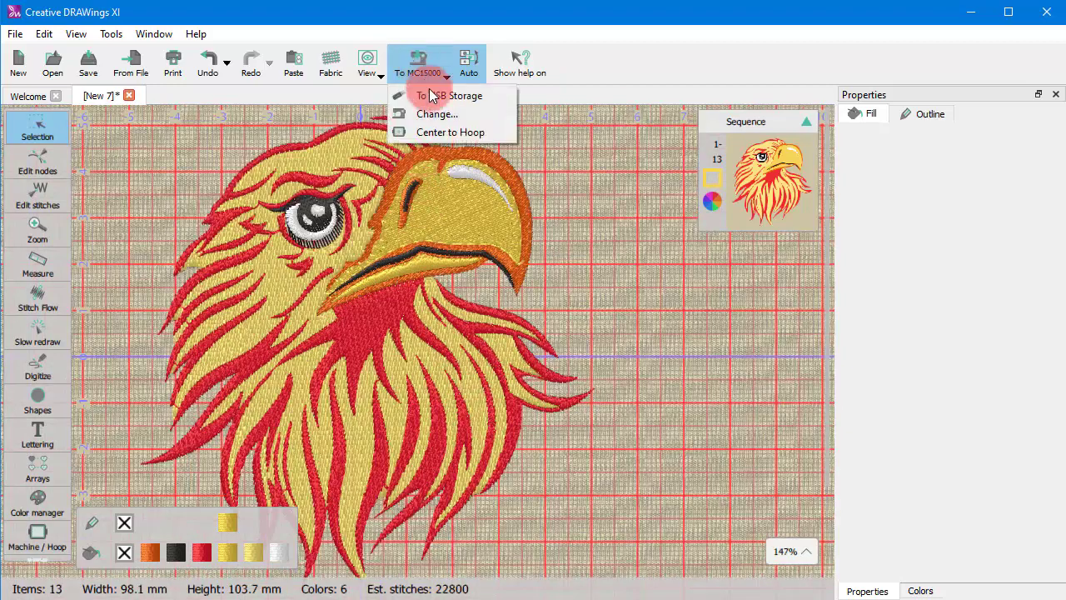
{"action": "left_click", "coordinate": [435, 98]}
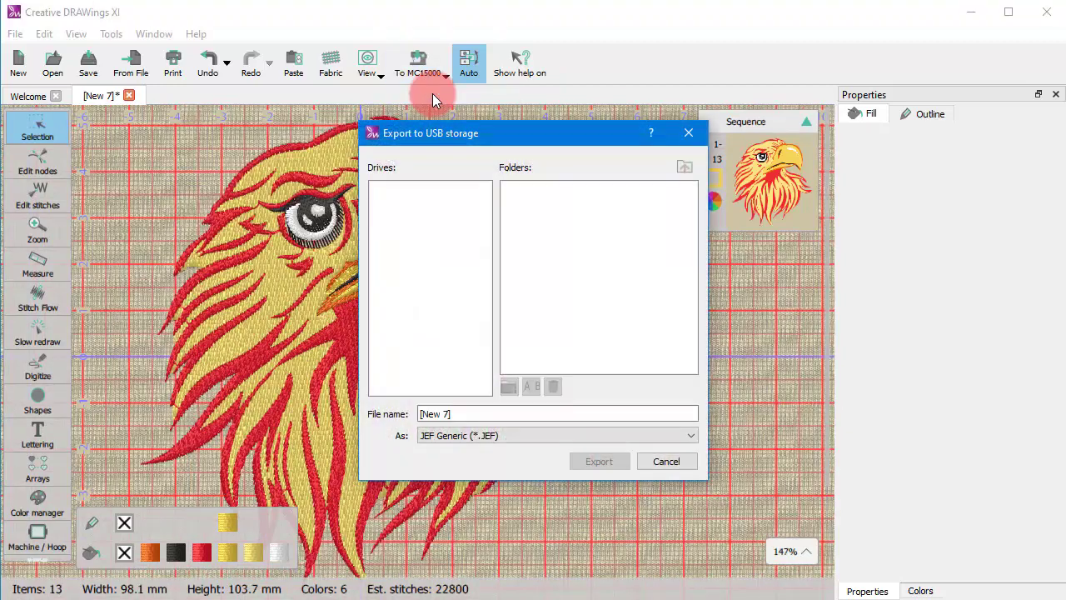